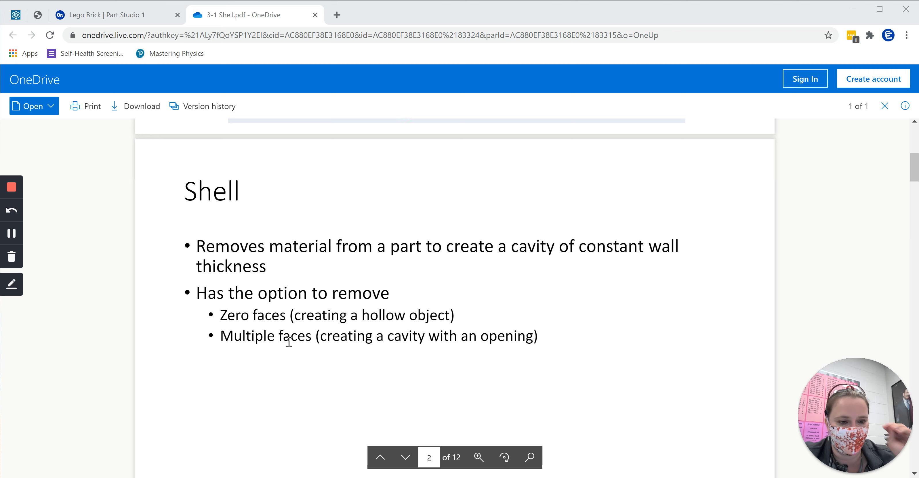
# Review the Shell lesson slides from the title page through the brick drawing to the slide on changing document units.
pyautogui.scroll(5, 512, 282)
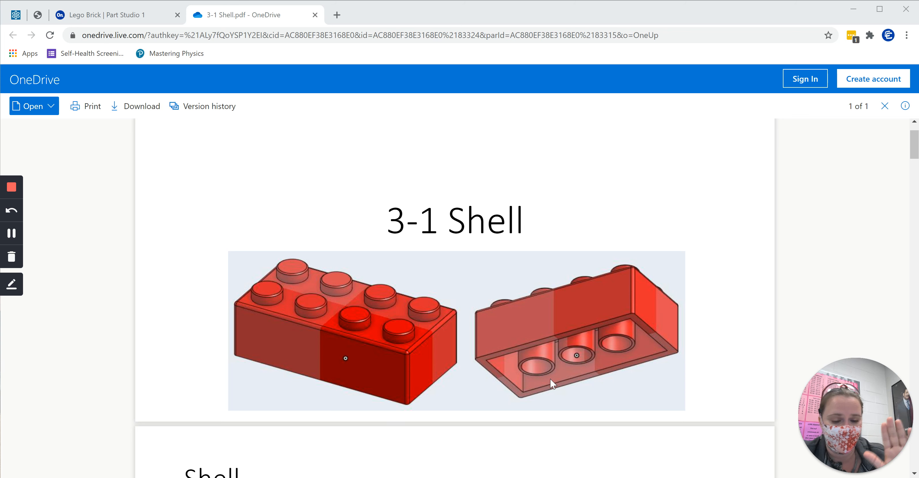
pyautogui.scroll(-5, 570, 374)
pyautogui.scroll(-10, 571, 374)
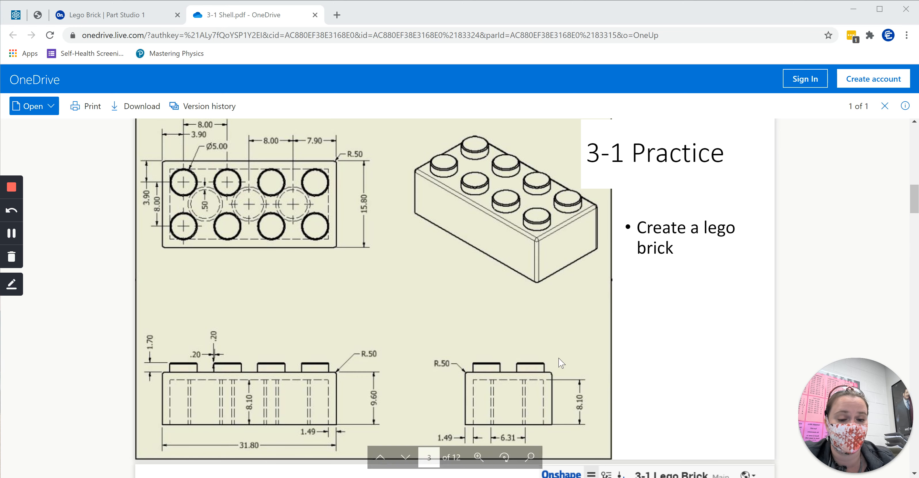
pyautogui.scroll(-8, 553, 332)
pyautogui.scroll(-1, 556, 333)
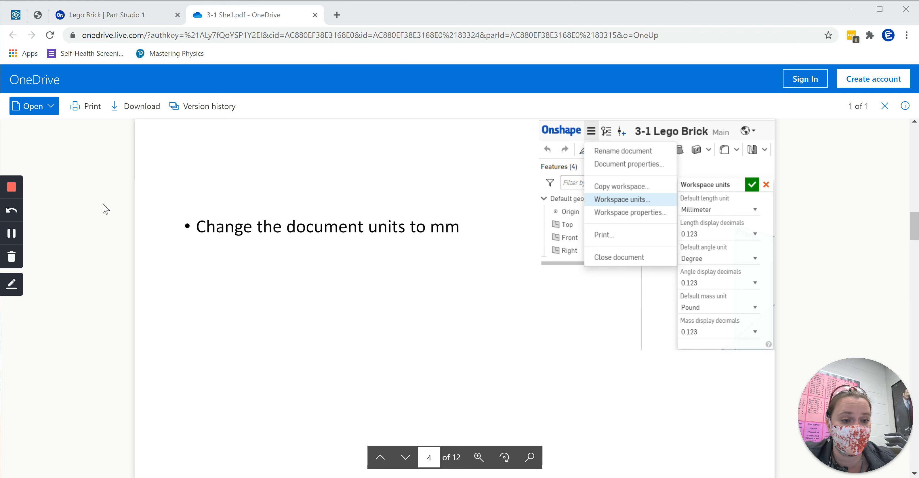
# Switch to the Lego Brick document in Onshape and set the workspace's default length unit to Millimeter.
pyautogui.click(139, 20)
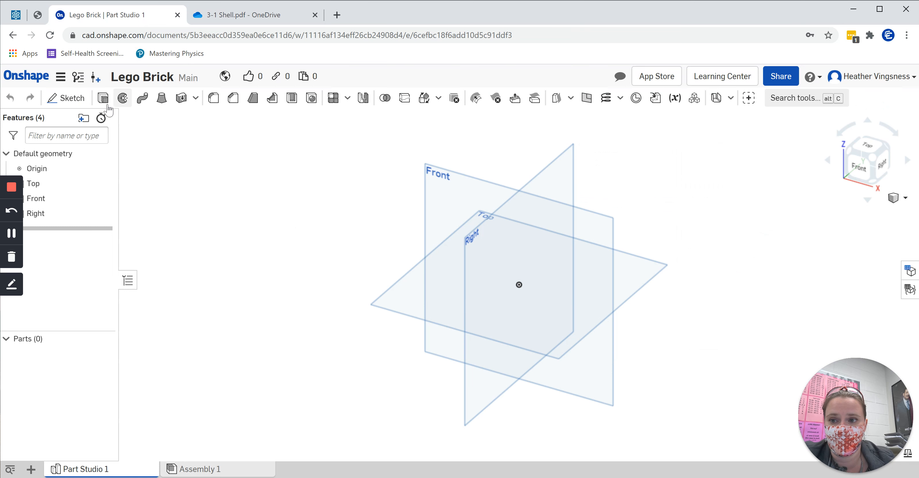
pyautogui.click(63, 80)
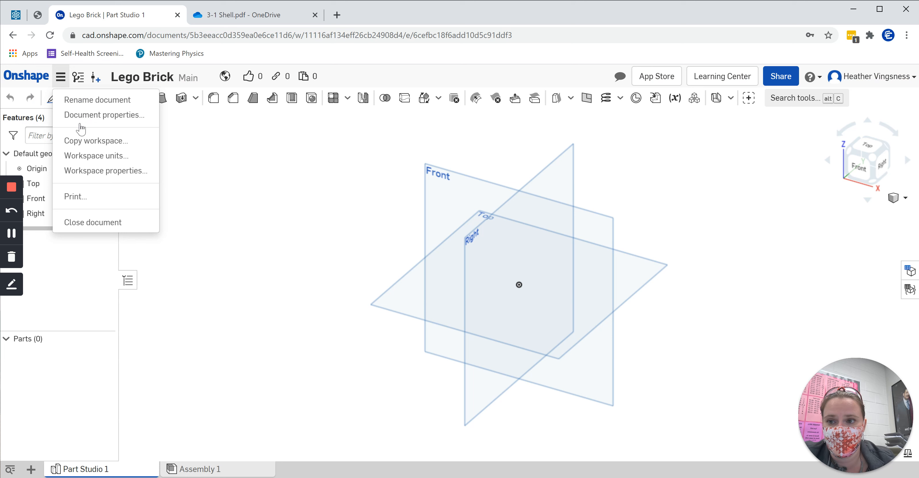
pyautogui.click(90, 156)
pyautogui.click(178, 152)
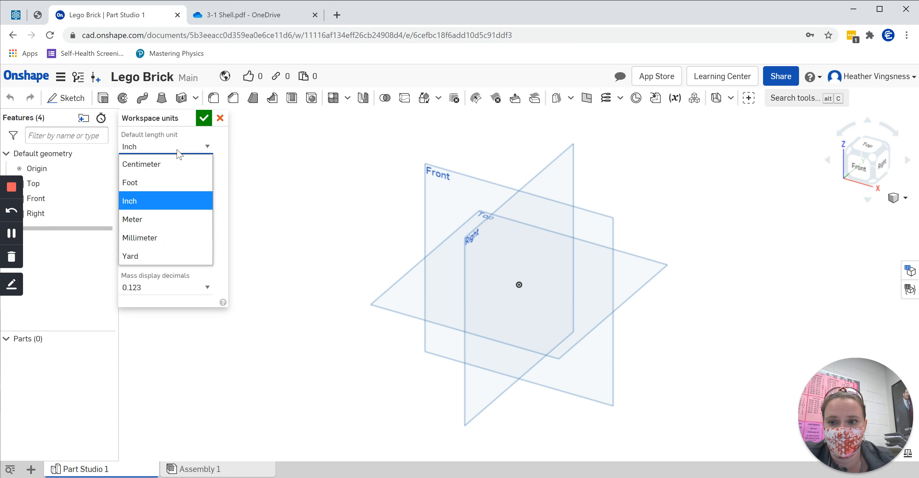
pyautogui.click(186, 238)
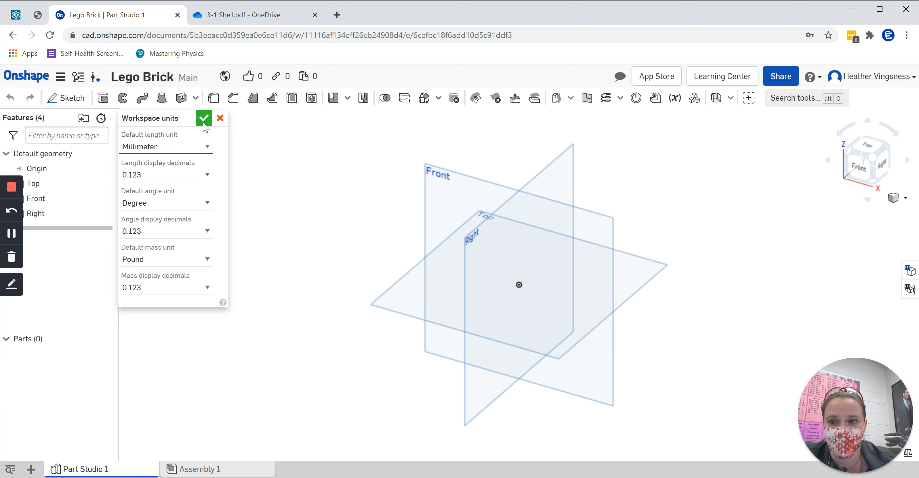
pyautogui.click(188, 177)
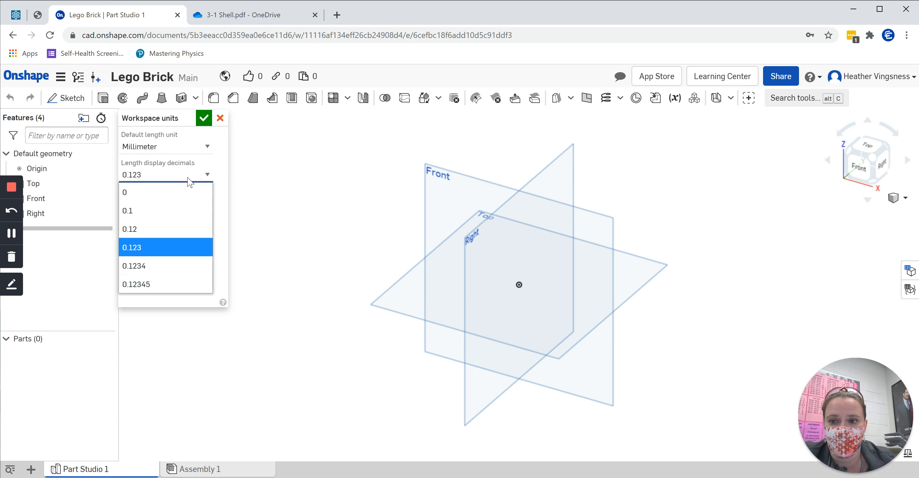
pyautogui.click(189, 180)
pyautogui.click(204, 118)
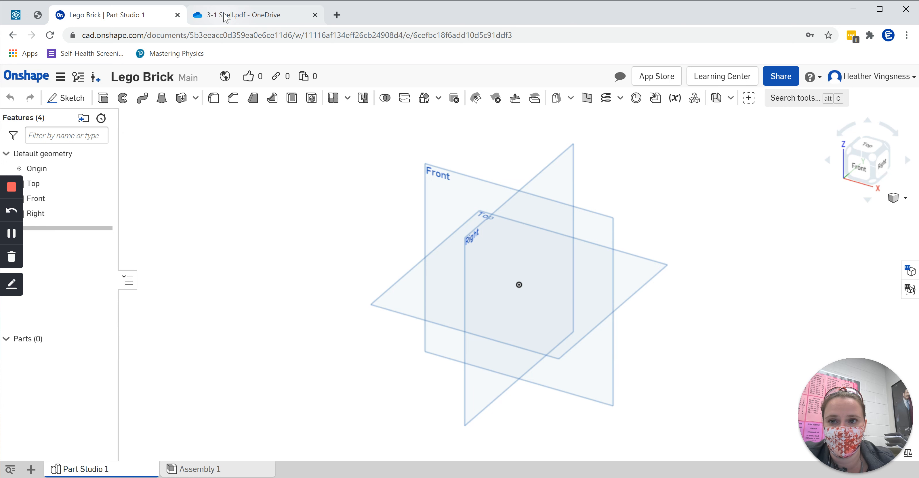
# Consult the PDF's basic brick shape slide, and draw a center-point rectangle from the origin on the Top plane in Onshape.
pyautogui.click(236, 15)
pyautogui.scroll(-5, 357, 289)
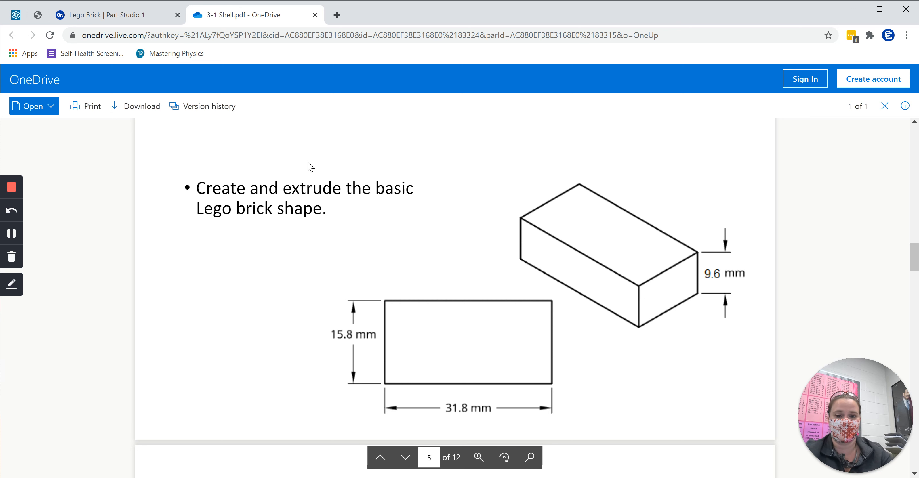
pyautogui.click(139, 24)
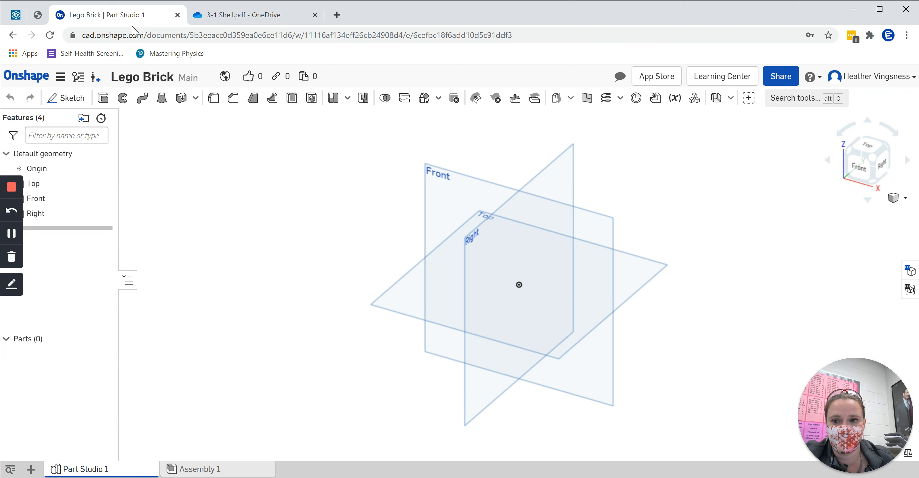
pyautogui.click(59, 98)
pyautogui.click(396, 299)
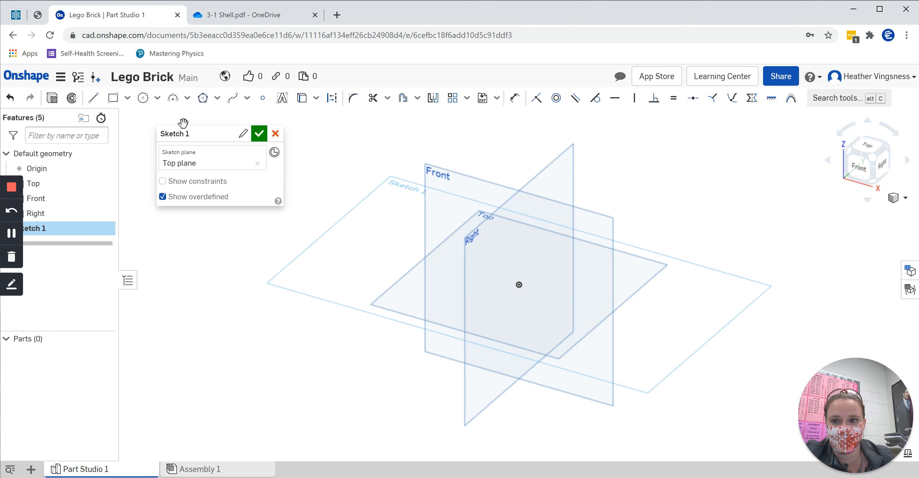
pyautogui.click(127, 98)
pyautogui.click(135, 138)
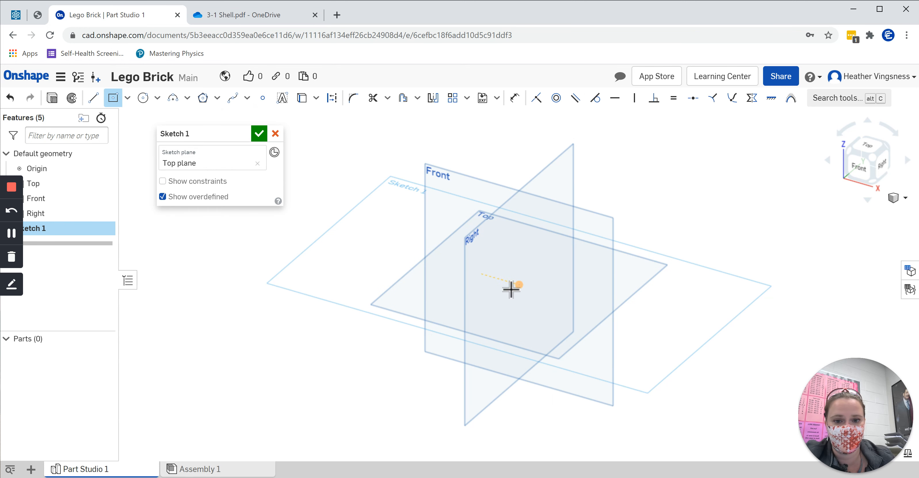
pyautogui.click(520, 285)
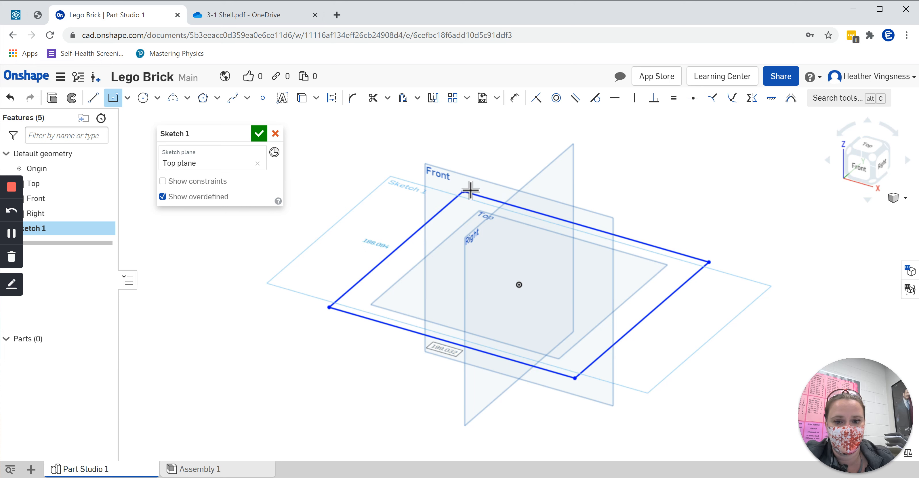
# Set the rectangle's dimensions to 15.8 mm by 31.8 mm and finish the sketch.
pyautogui.write('15.8mm')
pyautogui.press('Return')
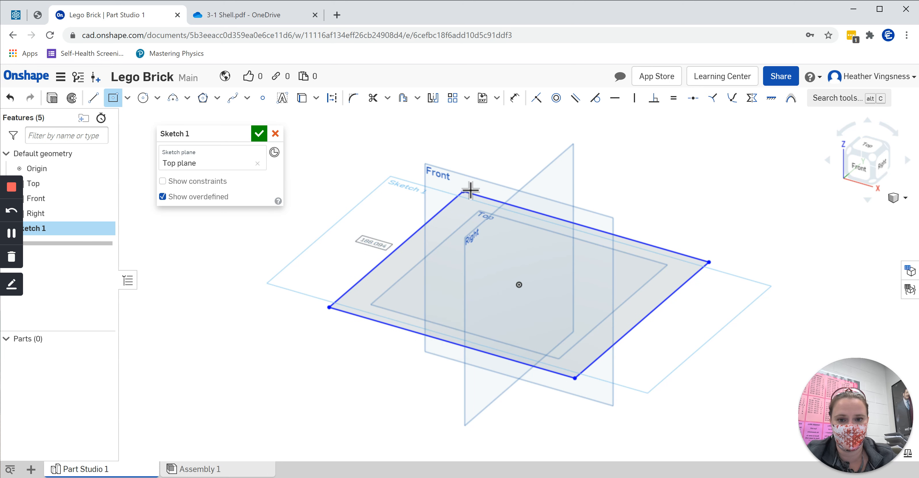
pyautogui.write('31.8mm')
pyautogui.press('Return')
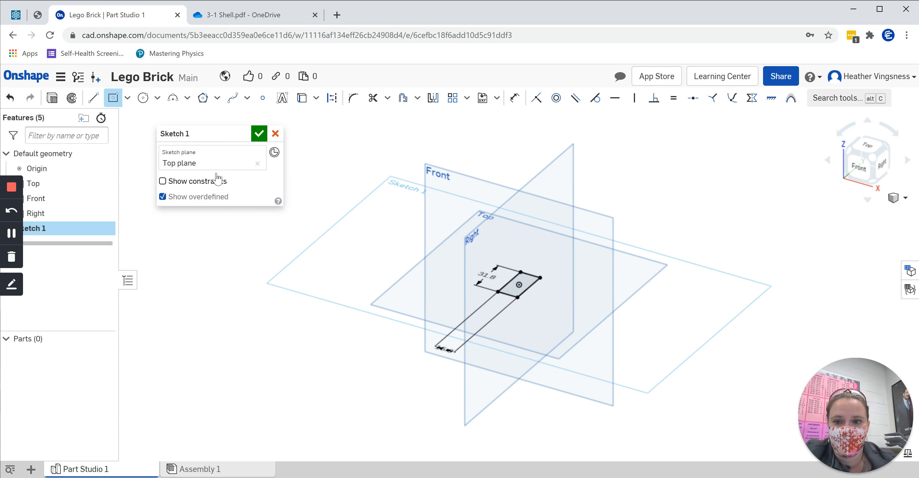
pyautogui.click(259, 133)
# Check the brick height in the PDF, and extrude the sketched rectangle as a new solid 9.6 mm deep in Onshape.
pyautogui.scroll(5, 608, 277)
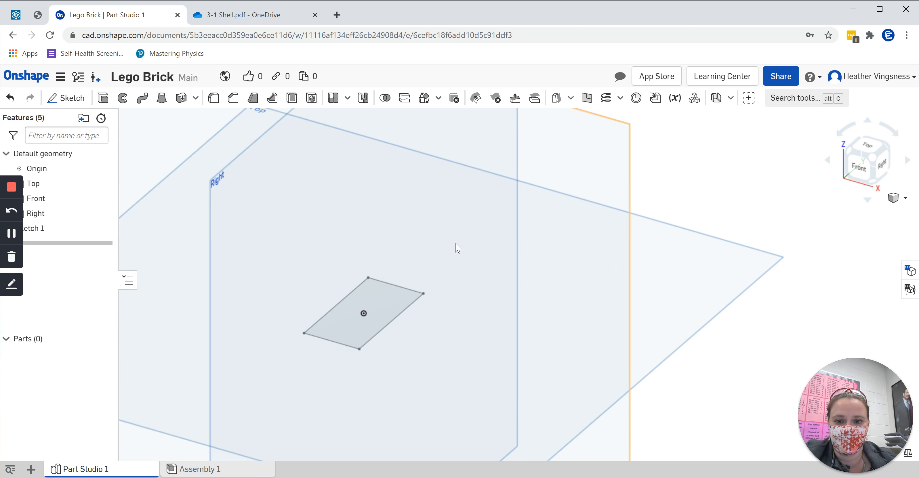
pyautogui.click(236, 16)
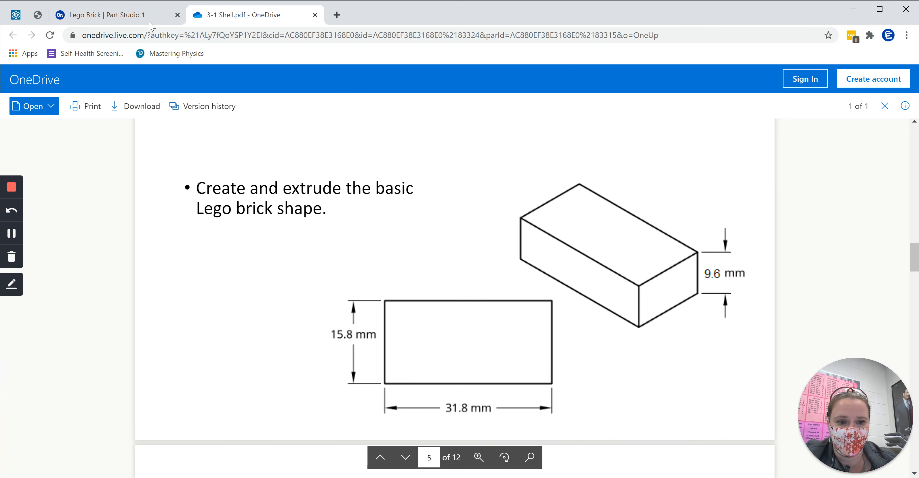
pyautogui.click(132, 18)
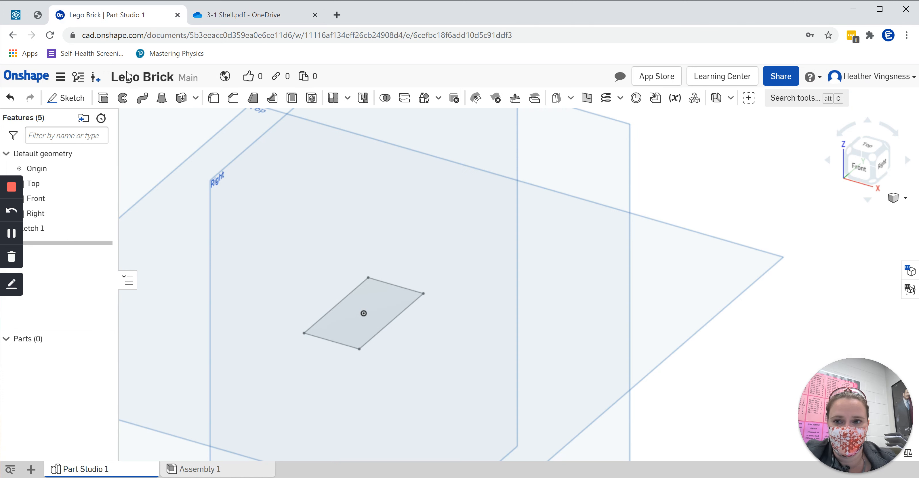
pyautogui.click(103, 99)
pyautogui.click(379, 305)
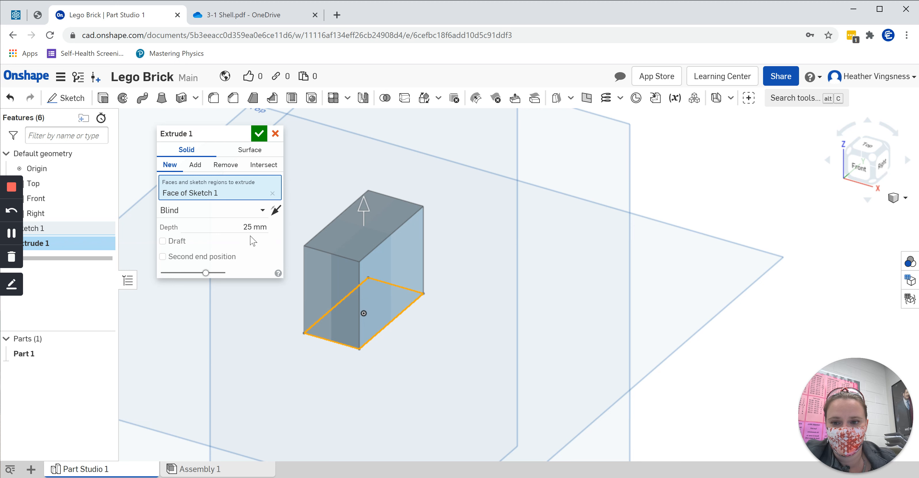
pyautogui.click(254, 227)
pyautogui.write('9')
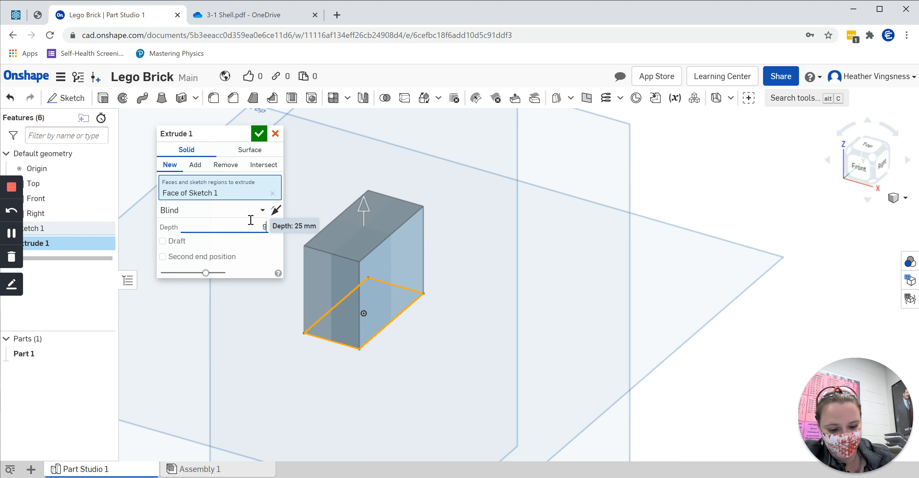
pyautogui.write('.6')
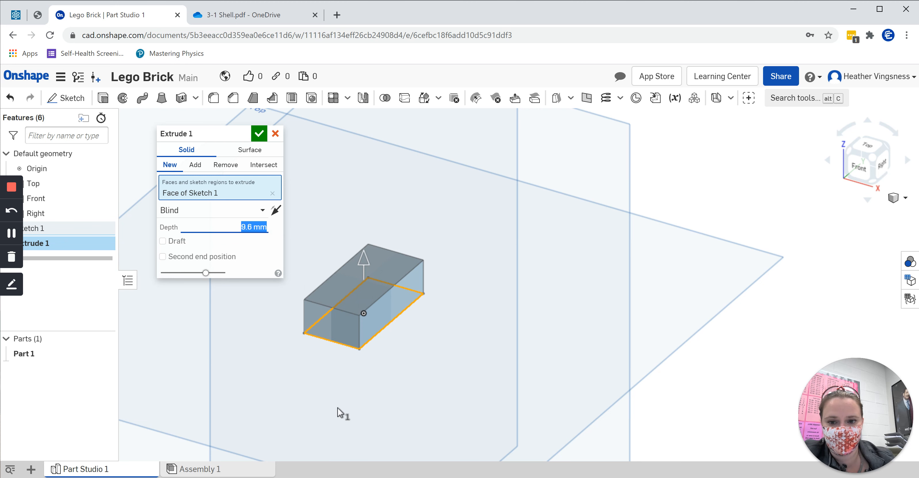
pyautogui.click(259, 133)
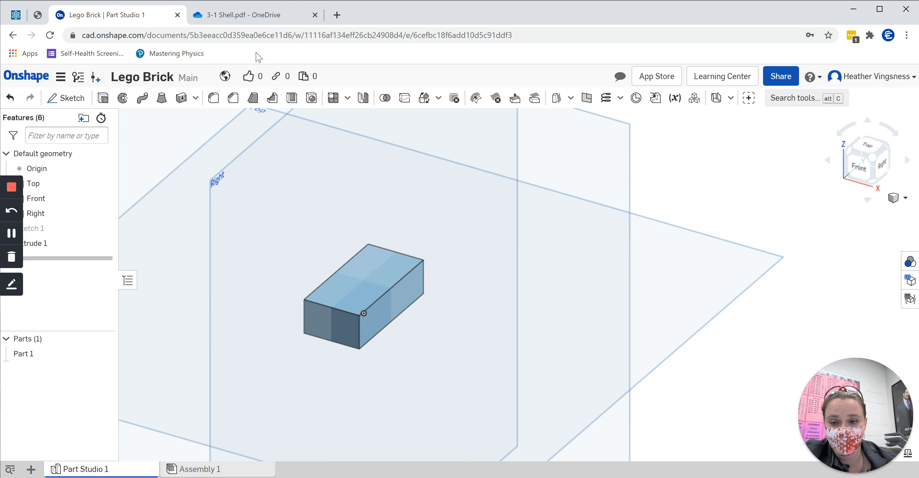
# Read the PDF slide on shelling the brick, and turn the brick in Onshape to show its underside.
pyautogui.click(265, 15)
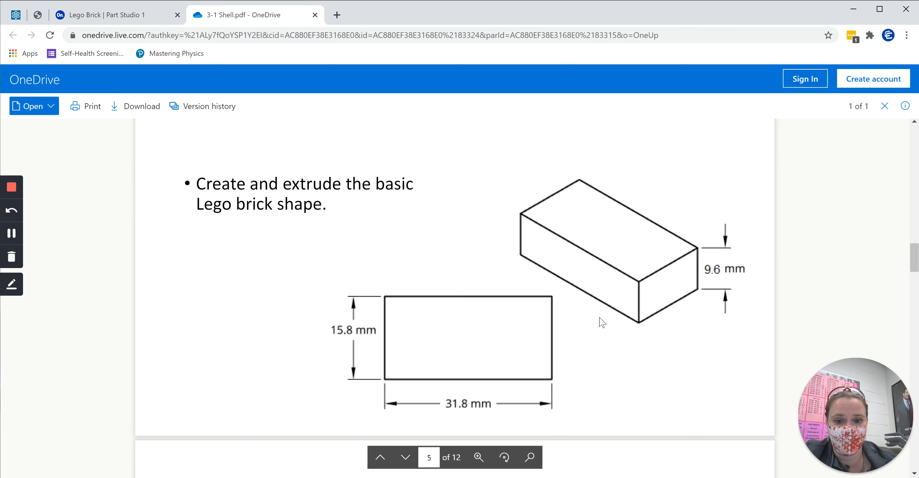
pyautogui.scroll(-8, 600, 319)
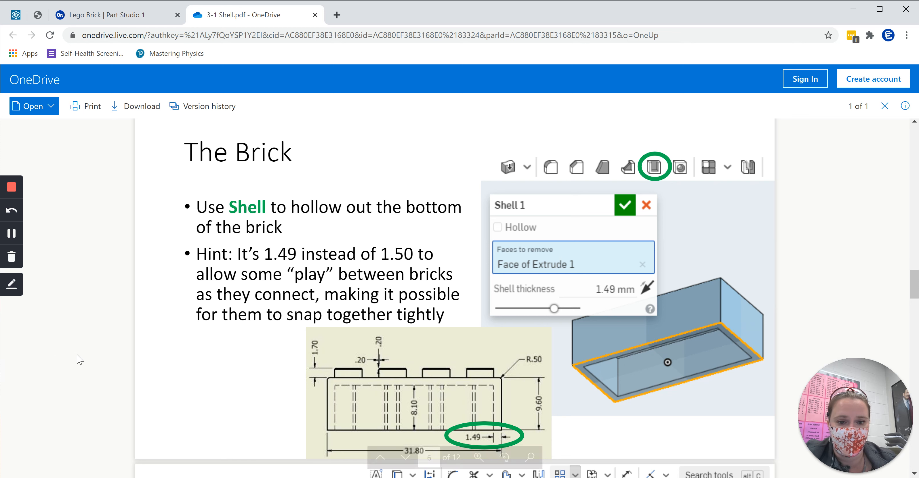
pyautogui.click(123, 16)
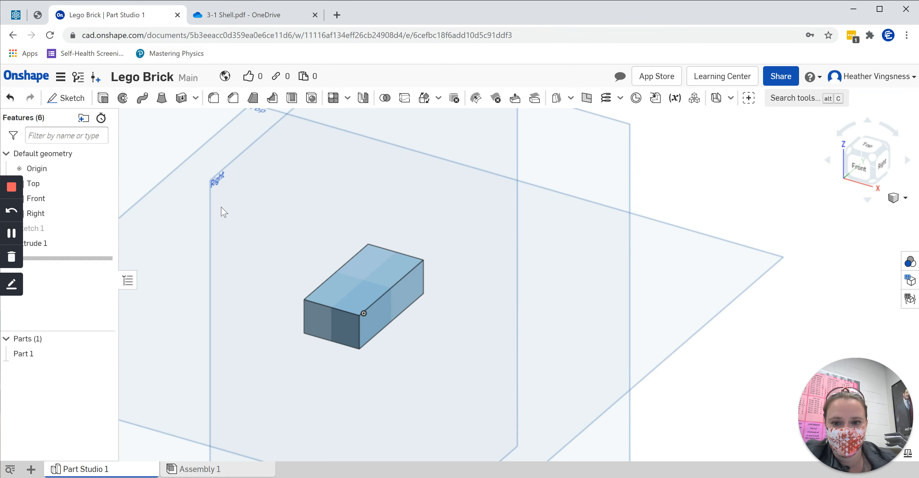
pyautogui.click(871, 181)
pyautogui.scroll(5, 538, 340)
pyautogui.moveTo(528, 243); pyautogui.dragTo(494, 359, button='middle')
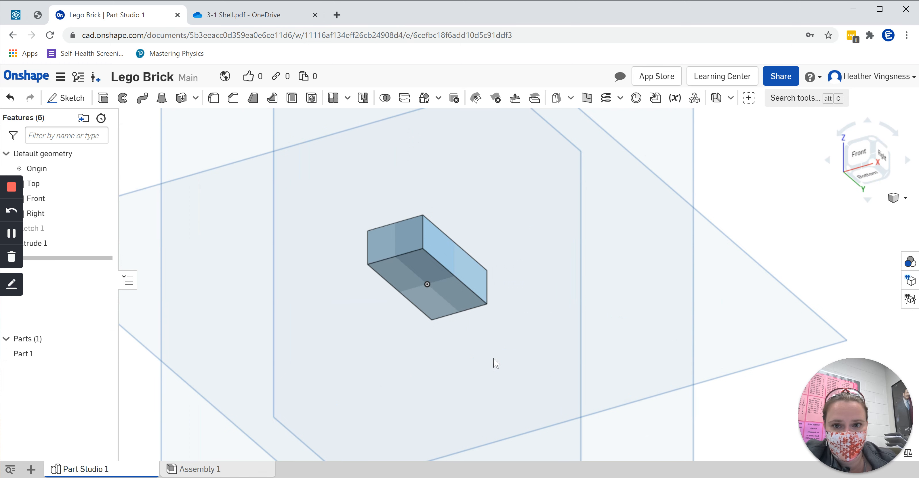
# Start a Shell feature on the brick and switch the model display to translucent.
pyautogui.click(294, 102)
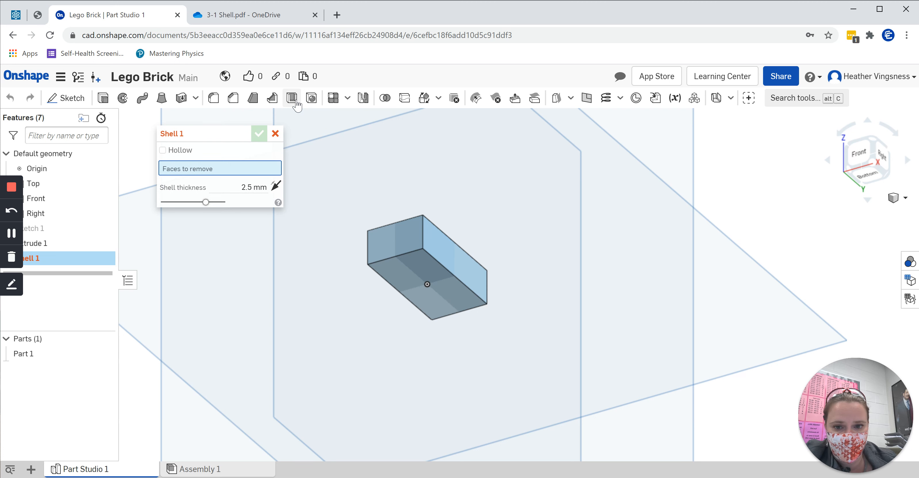
pyautogui.click(190, 157)
pyautogui.click(190, 156)
pyautogui.scroll(5, 449, 254)
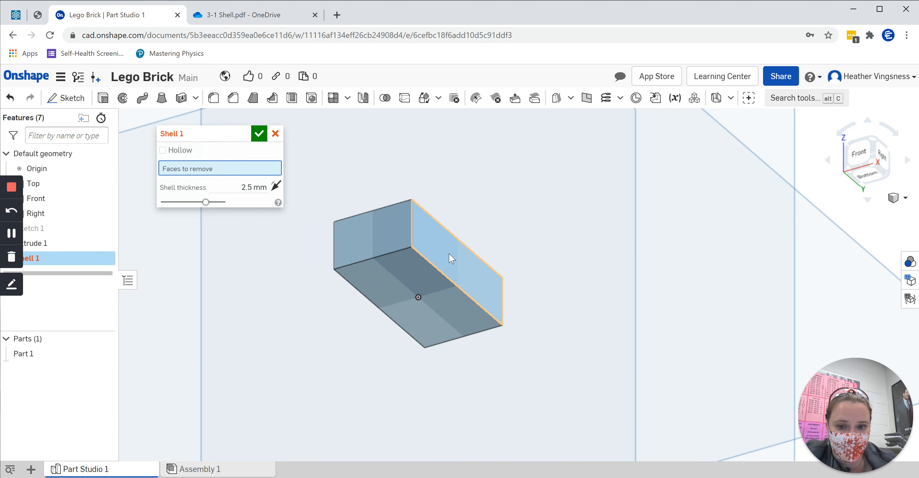
pyautogui.click(905, 198)
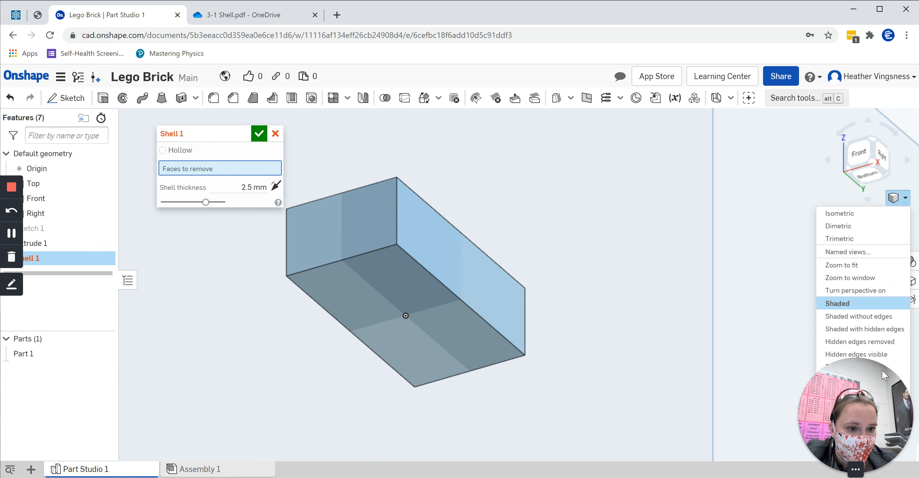
pyautogui.click(849, 368)
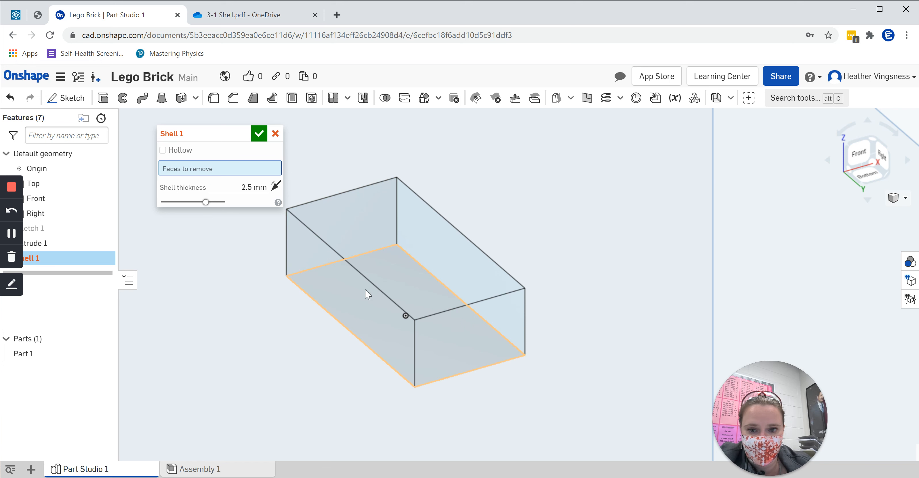
# Enable the shell's Hollow option and set the shell thickness to 1.49 mm.
pyautogui.click(191, 151)
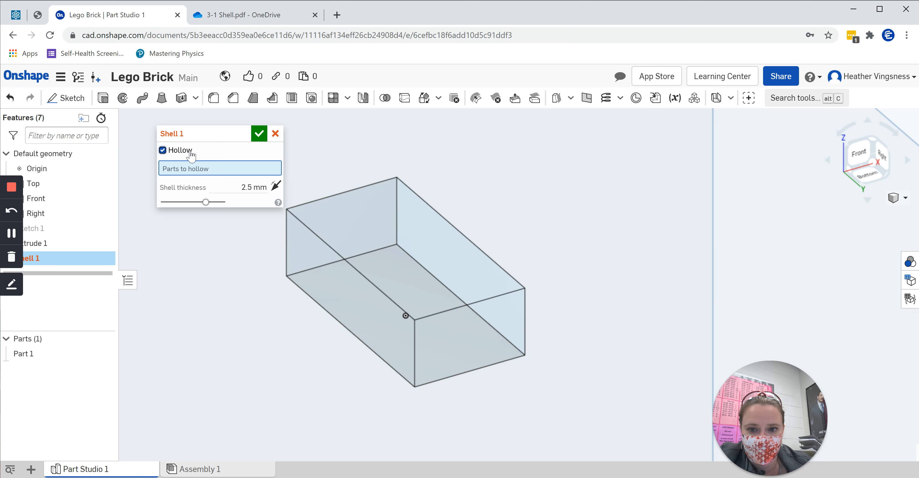
pyautogui.click(250, 186)
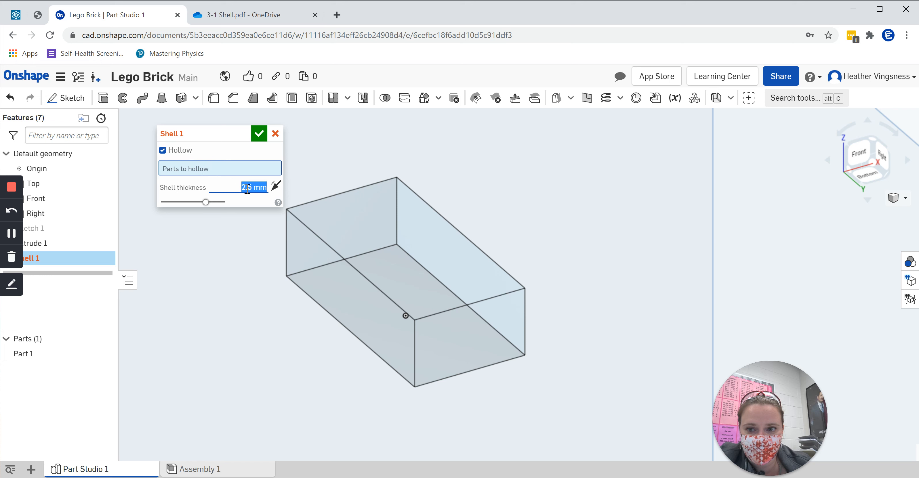
pyautogui.write('1.4')
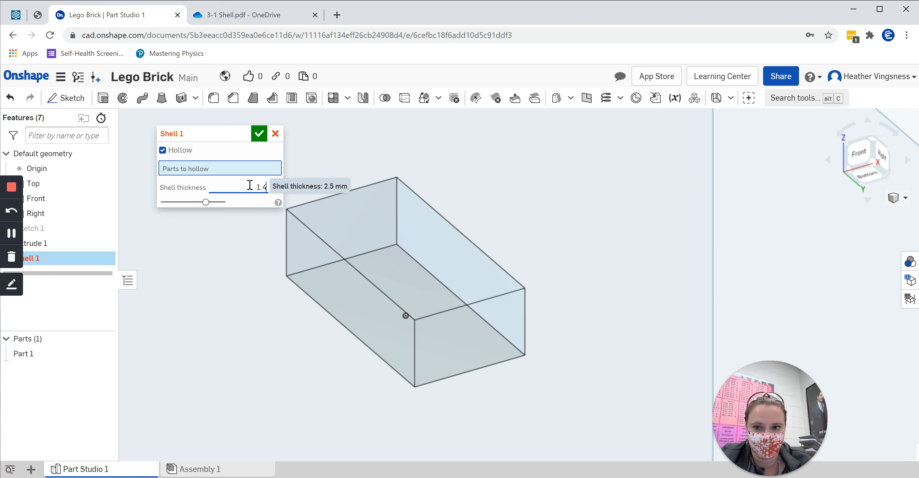
pyautogui.write('9')
pyautogui.press('Return')
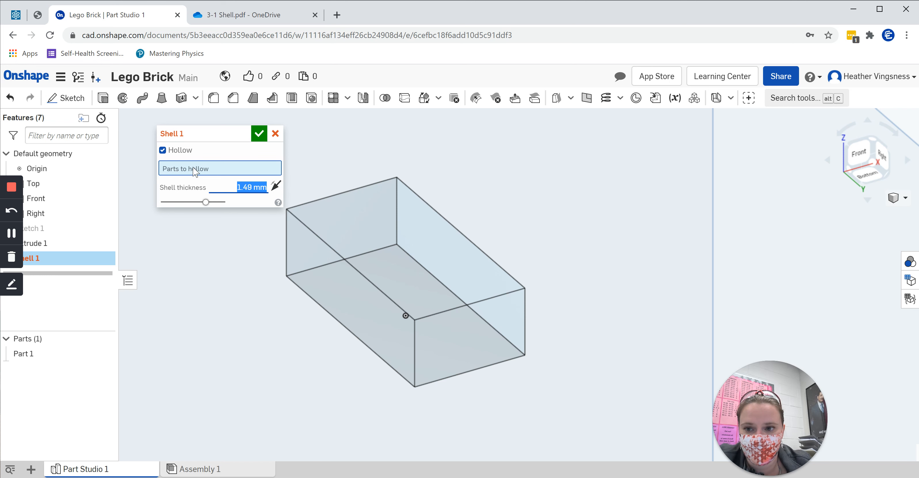
# Try hollowing the whole brick by choosing it as the part to hollow, and examine the preview from above and below.
pyautogui.click(394, 280)
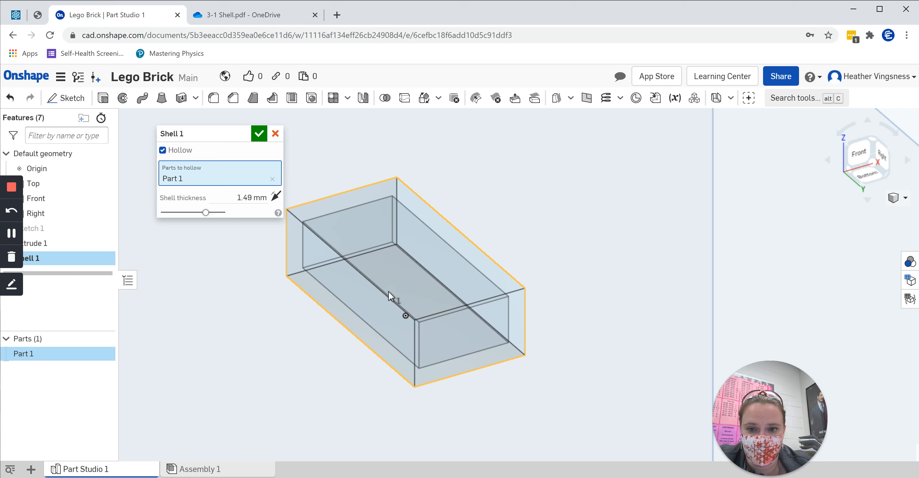
pyautogui.click(873, 142)
pyautogui.scroll(5, 743, 250)
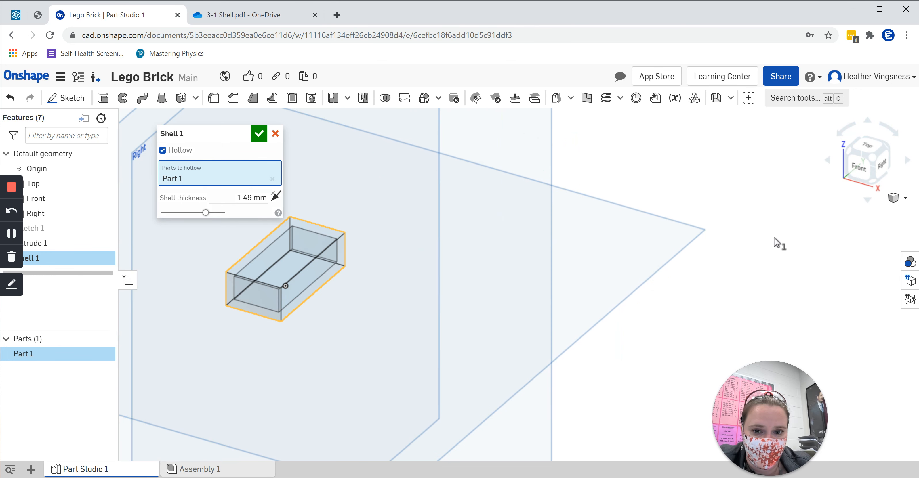
pyautogui.click(873, 186)
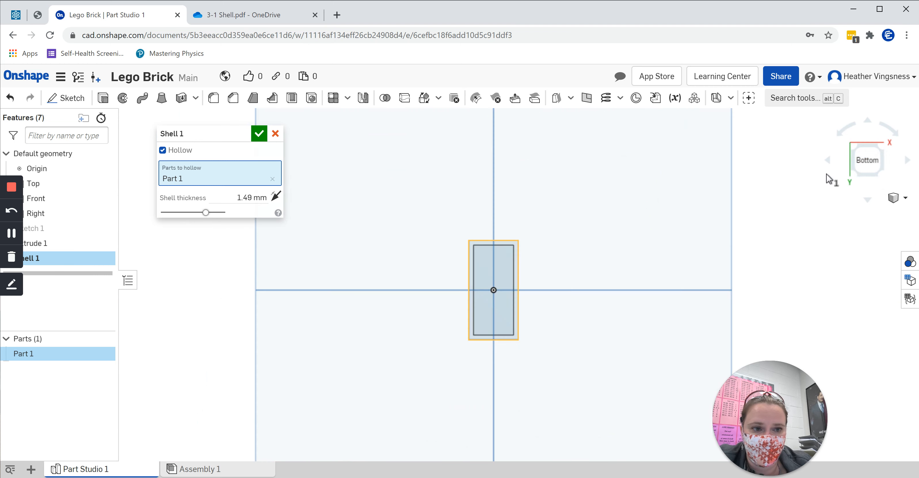
pyautogui.click(878, 154)
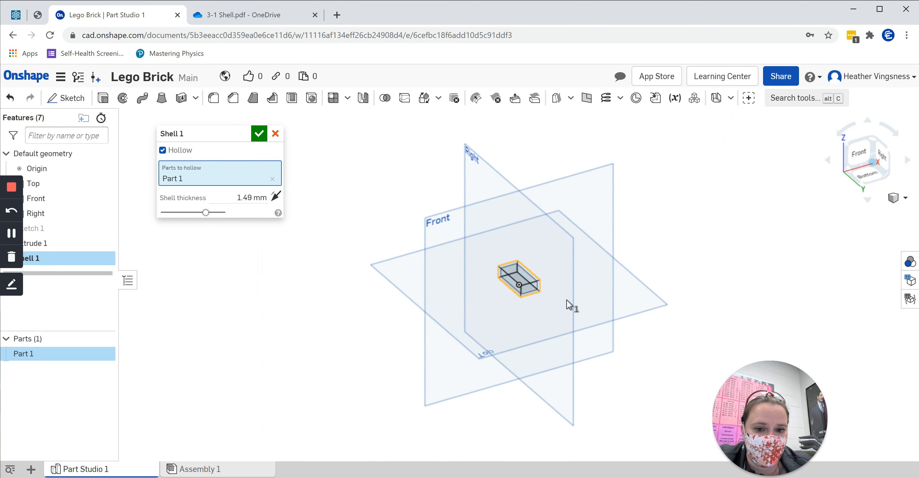
pyautogui.scroll(3, 559, 266)
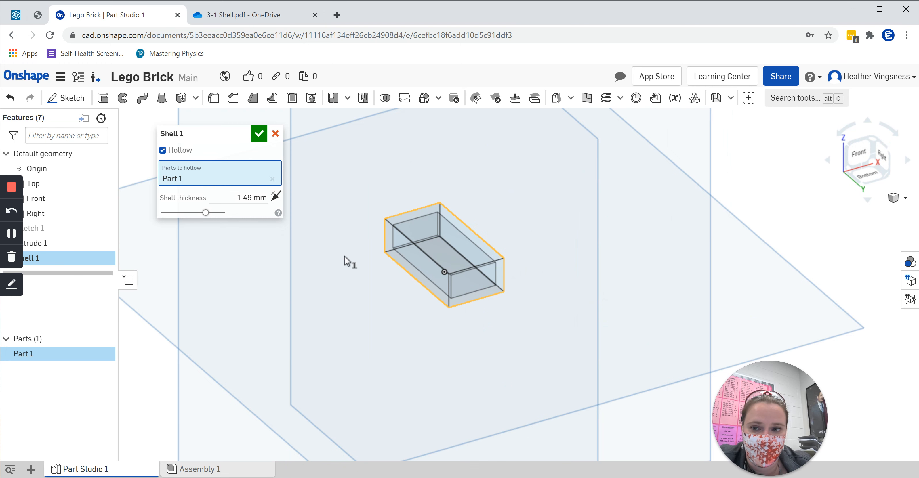
# Turn off the Hollow option and finish the 1.49 mm shell with the brick's bottom face removed.
pyautogui.click(162, 150)
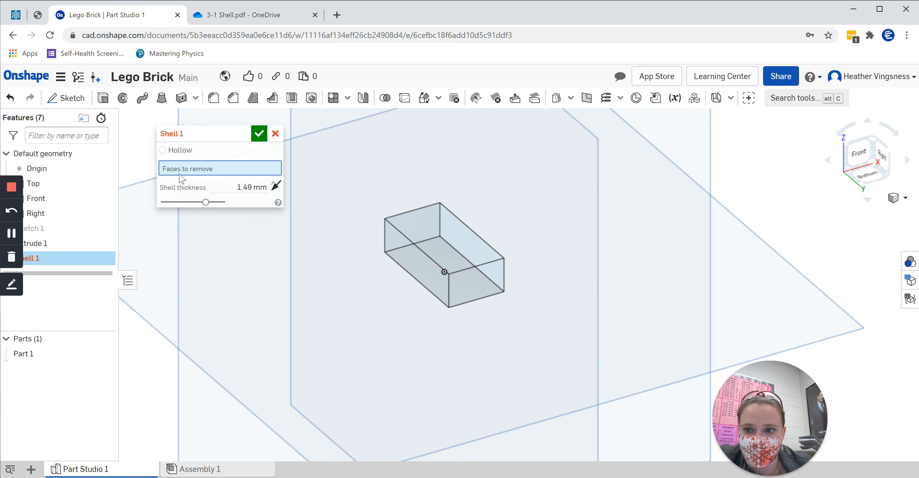
pyautogui.click(442, 267)
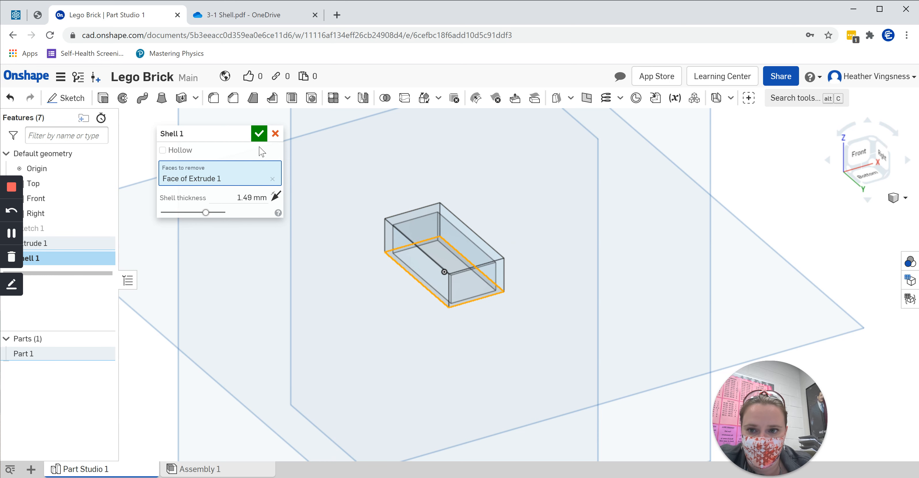
pyautogui.click(261, 136)
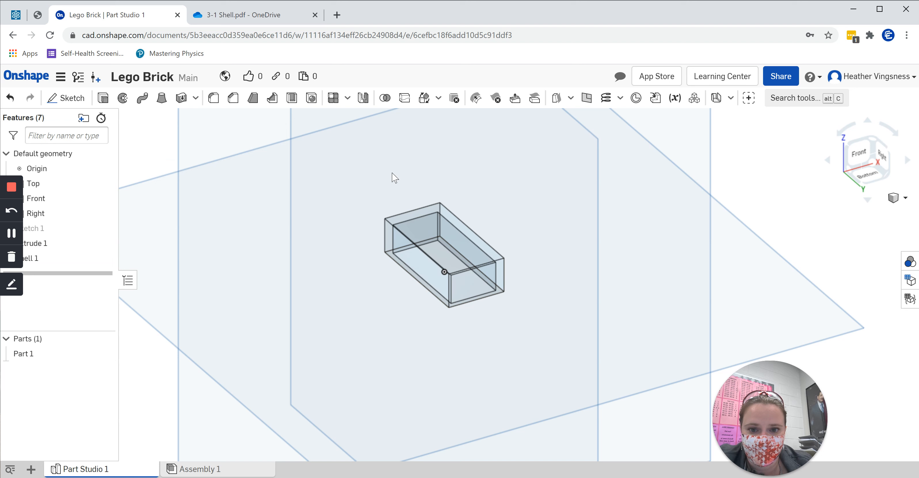
# Switch the brick's display from translucent back to shaded with visible edges.
pyautogui.click(897, 205)
pyautogui.click(872, 307)
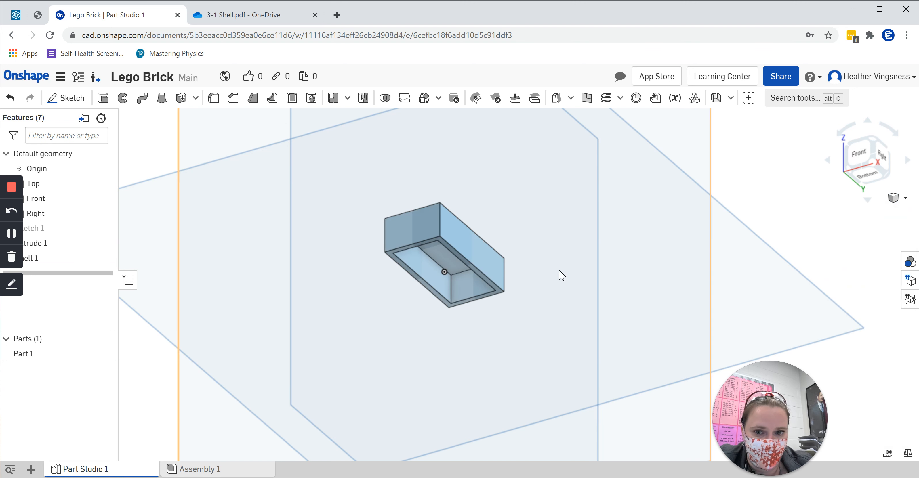
pyautogui.moveTo(816, 404); pyautogui.dragTo(900, 401)
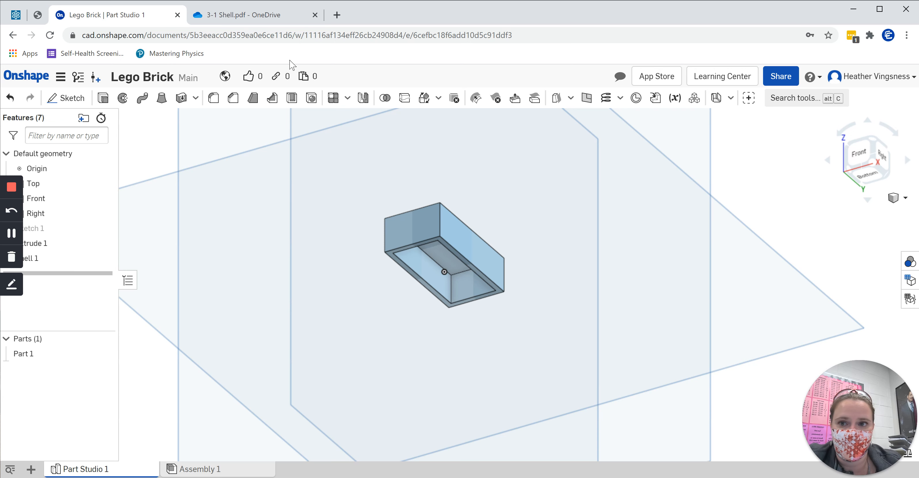
# Read the shell and Add the Nubs slides in the 3-1 Shell PDF, and return to the Lego Brick model in Onshape.
pyautogui.click(264, 15)
pyautogui.scroll(-10, 478, 343)
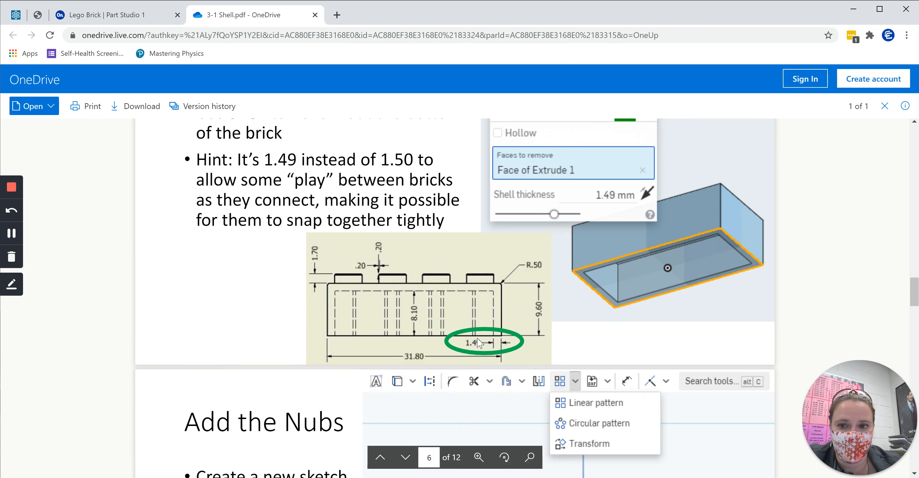
pyautogui.scroll(-5, 476, 340)
pyautogui.scroll(4, 455, 345)
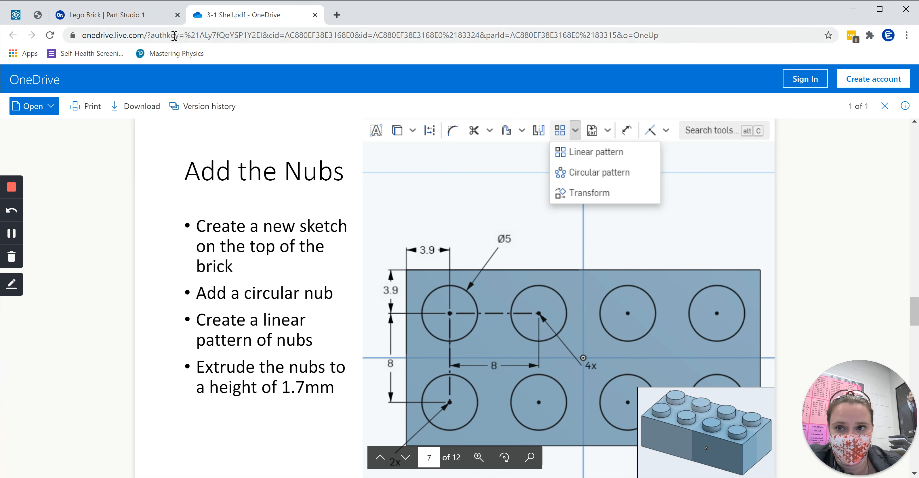
pyautogui.click(144, 16)
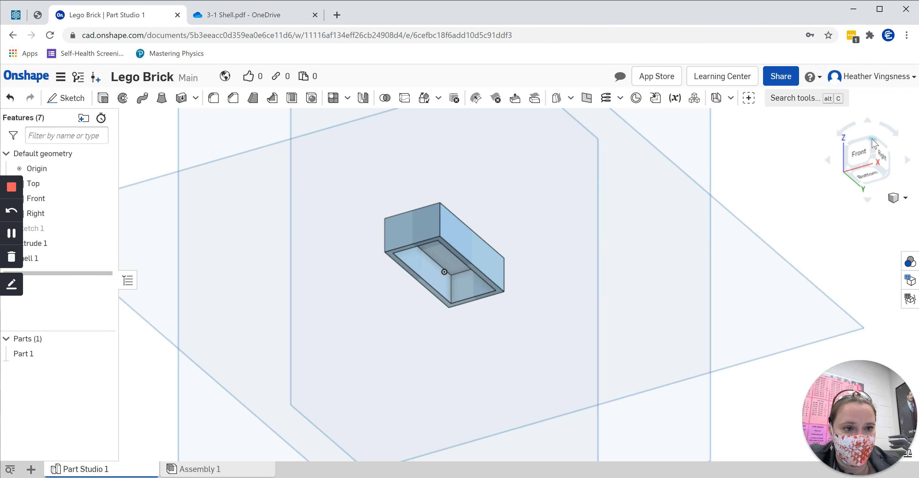
# Start a sketch on the brick's top face and draw a 5 mm diameter circle near its front-left corner.
pyautogui.click(877, 143)
pyautogui.hotkey('shift', 's')
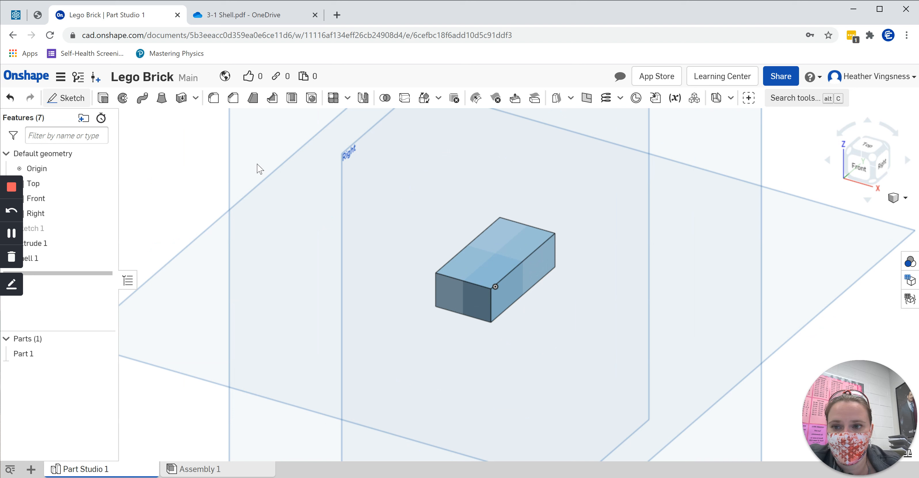
pyautogui.click(501, 253)
pyautogui.click(142, 98)
pyautogui.click(463, 265)
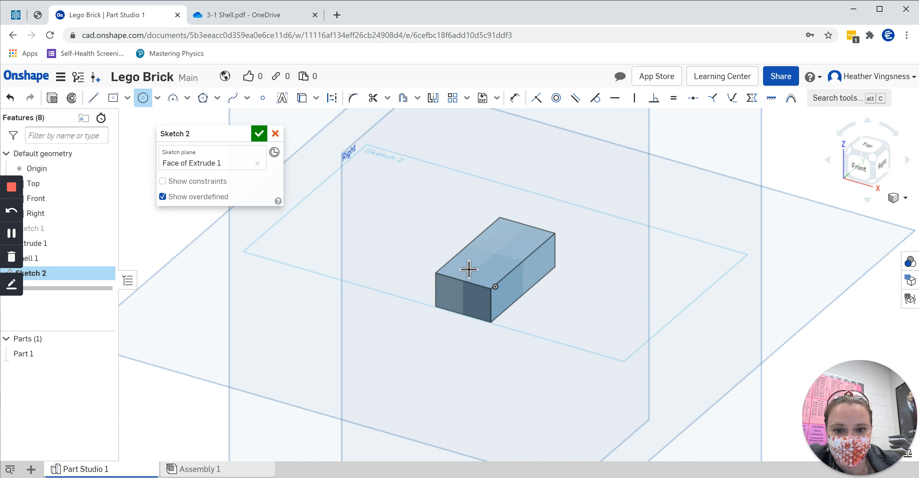
pyautogui.click(474, 266)
pyautogui.write('5')
pyautogui.press('Return')
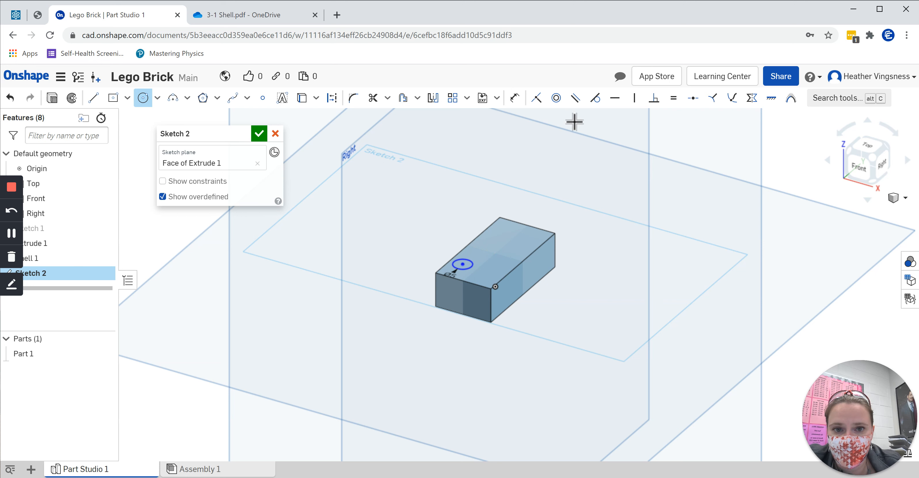
# Dimension the circle's centre 3.9 mm from the short front edge of the top face.
pyautogui.click(515, 98)
pyautogui.click(463, 265)
pyautogui.click(450, 278)
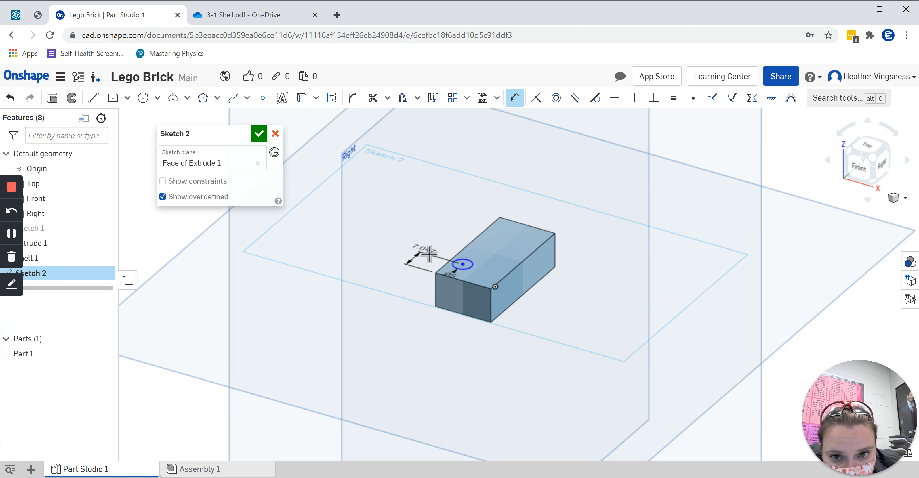
pyautogui.click(429, 254)
pyautogui.write('3.8')
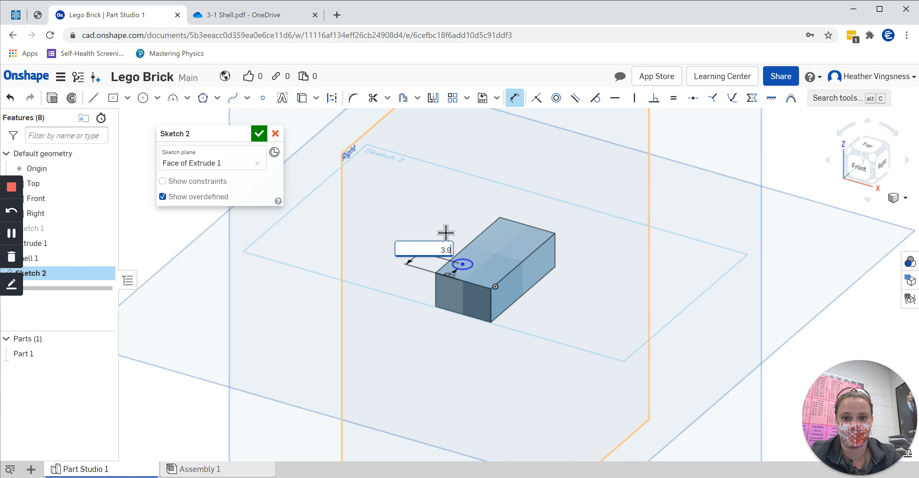
pyautogui.press('Return')
# Dimension the circle's centre 3.9 mm from the adjacent long edge of the top face.
pyautogui.scroll(5, 464, 265)
pyautogui.click(459, 238)
pyautogui.click(433, 201)
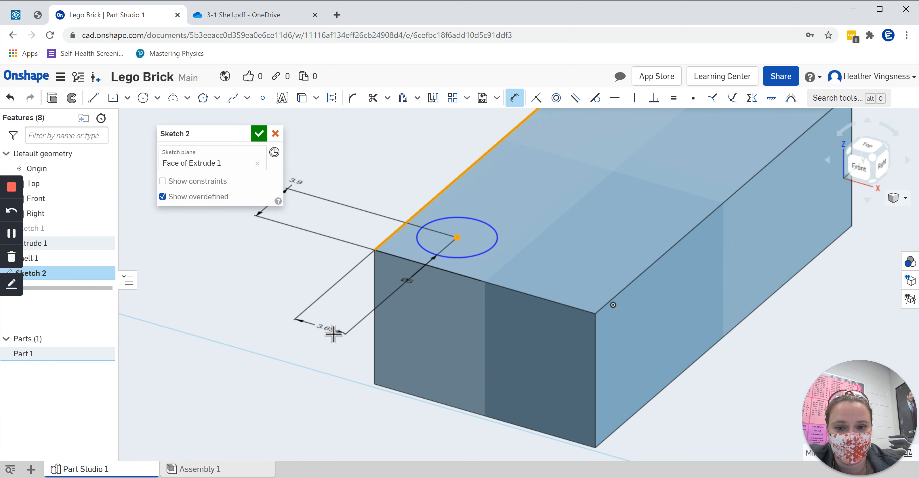
pyautogui.click(330, 331)
pyautogui.write('3.9')
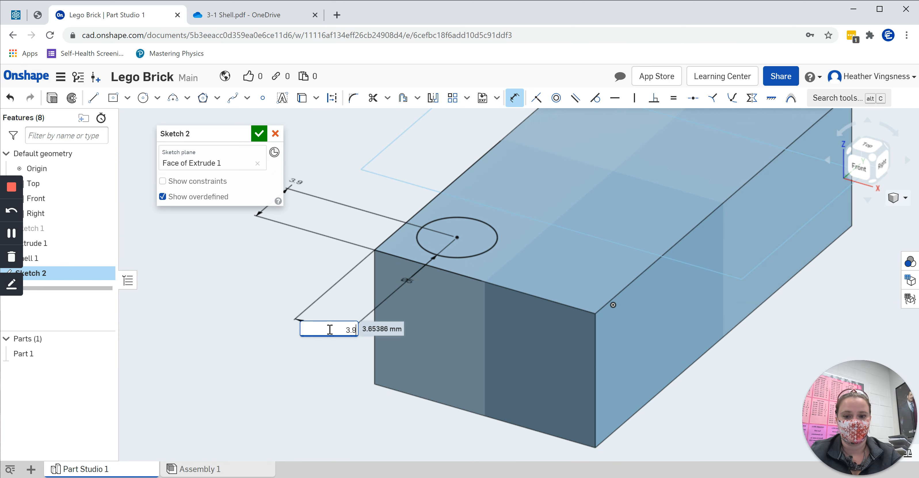
pyautogui.press('Return')
pyautogui.scroll(-5, 632, 250)
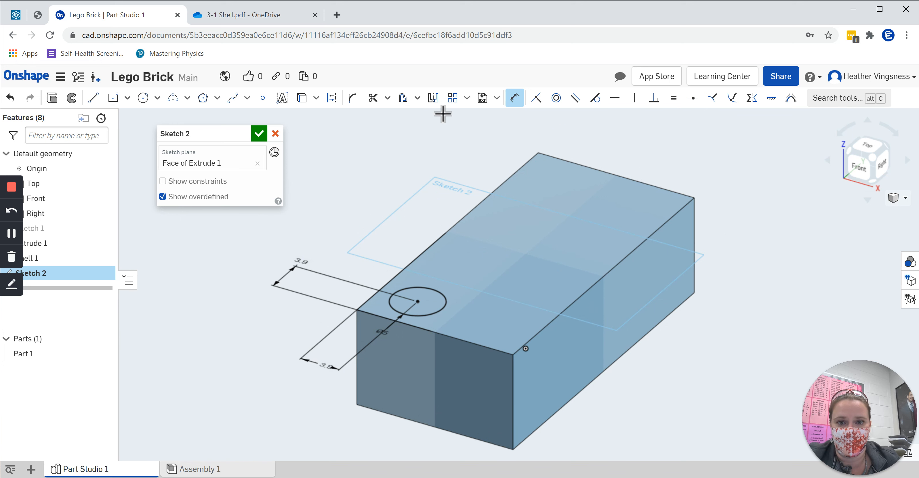
# Start a linear sketch pattern of the circle with 8 mm spacing across the brick's width.
pyautogui.click(453, 99)
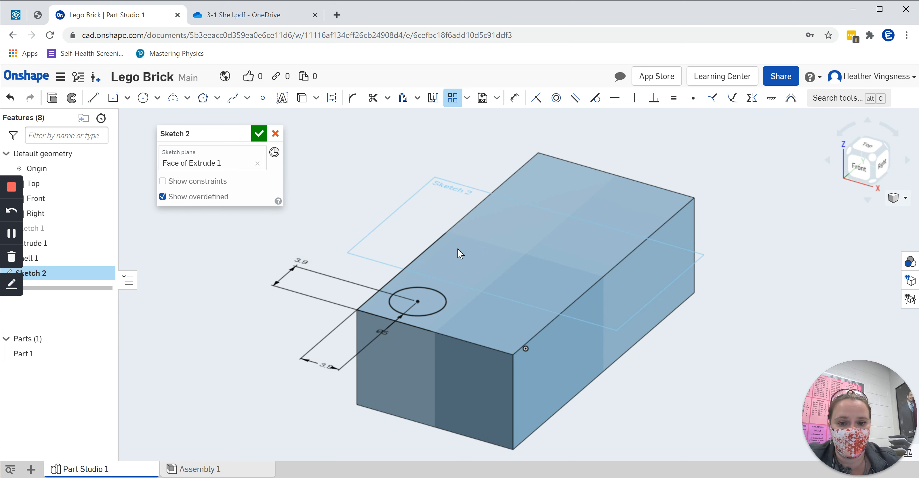
pyautogui.click(443, 296)
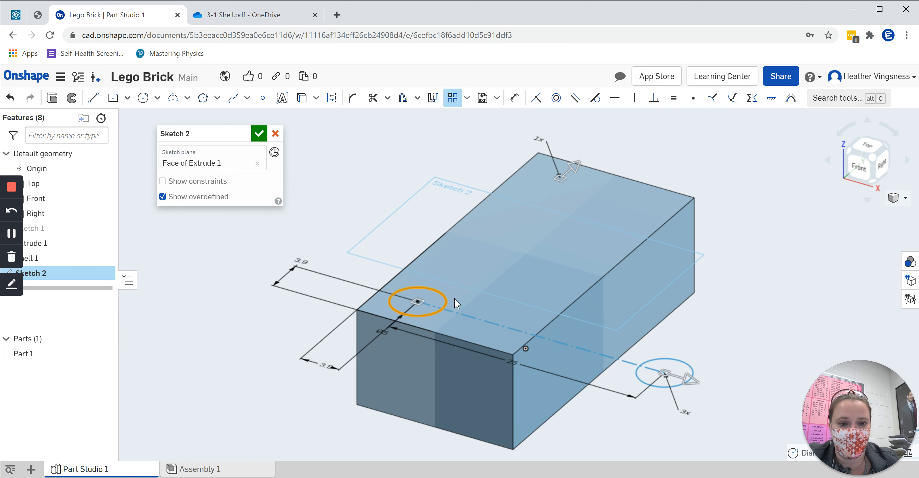
pyautogui.moveTo(668, 377); pyautogui.dragTo(516, 333)
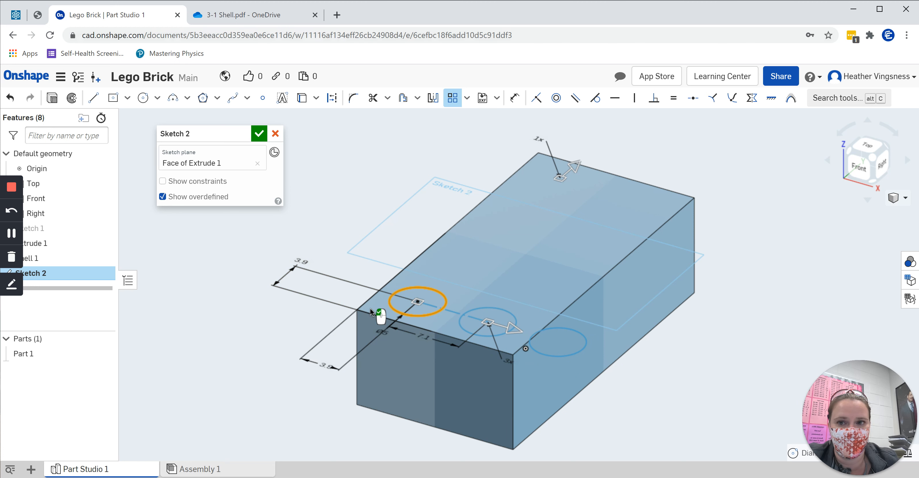
pyautogui.doubleClick(417, 334)
pyautogui.write('8')
pyautogui.press('Return')
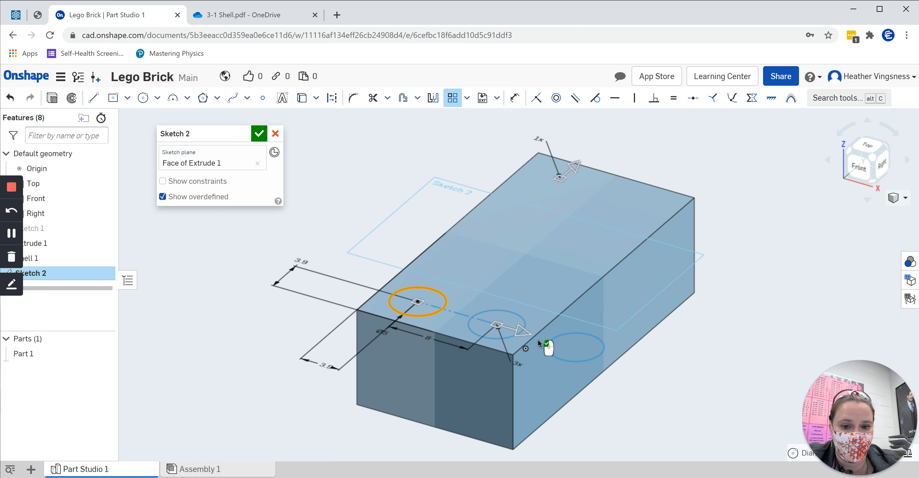
# Set the pattern's instance count across the brick's width to 1.
pyautogui.click(519, 365)
pyautogui.write('1')
pyautogui.click(531, 378)
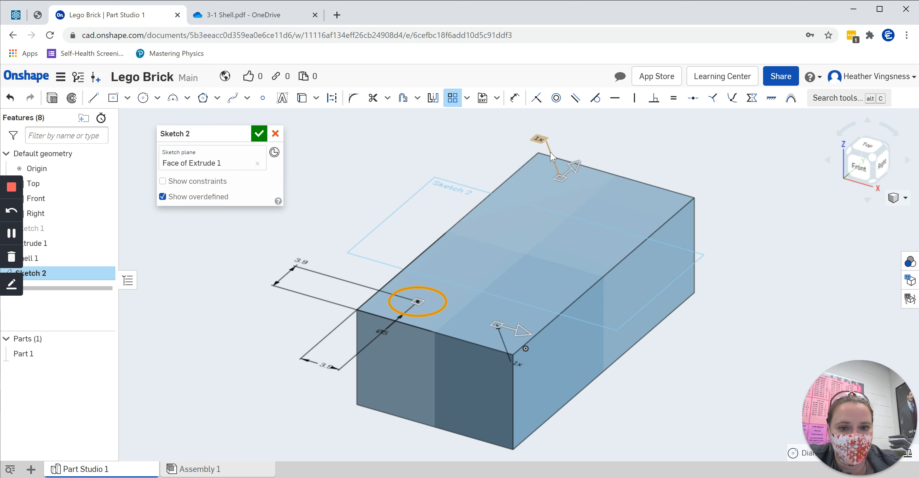
# Set the pattern along the brick's length to 4 instances spaced 8 mm apart.
pyautogui.click(543, 139)
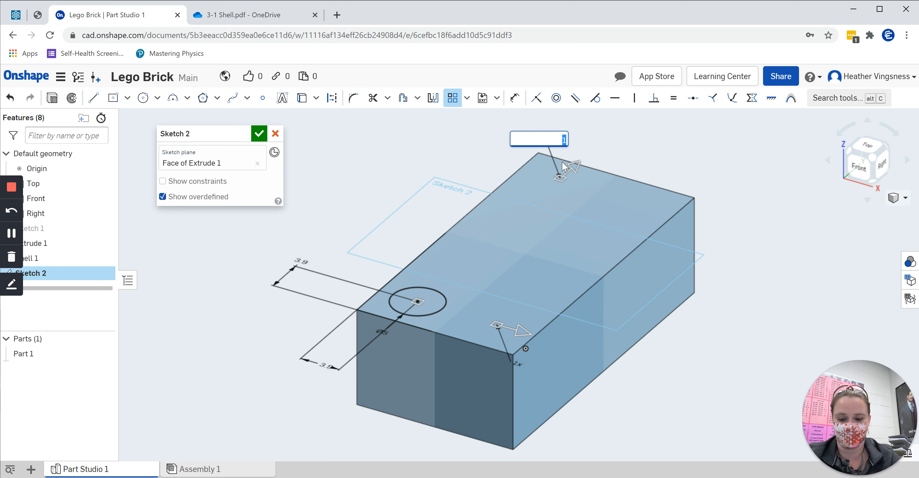
pyautogui.press('Return')
pyautogui.moveTo(578, 167); pyautogui.dragTo(485, 250)
pyautogui.doubleClick(389, 265)
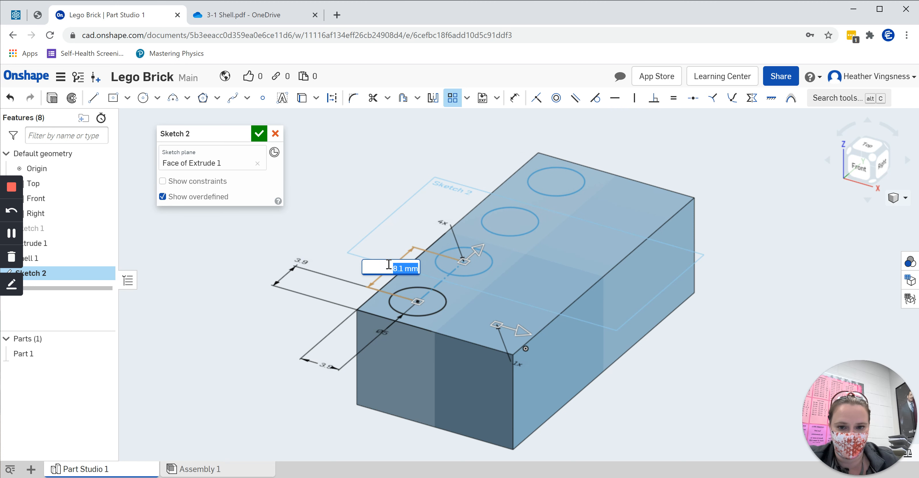
pyautogui.write('8')
pyautogui.press('Return')
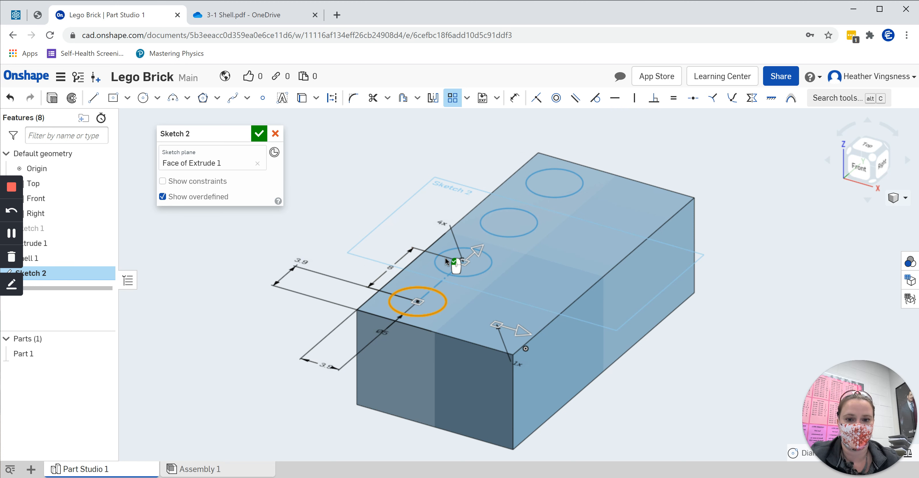
# Set the pattern's instance count across the width to 2, and accept the nub sketch.
pyautogui.doubleClick(513, 361)
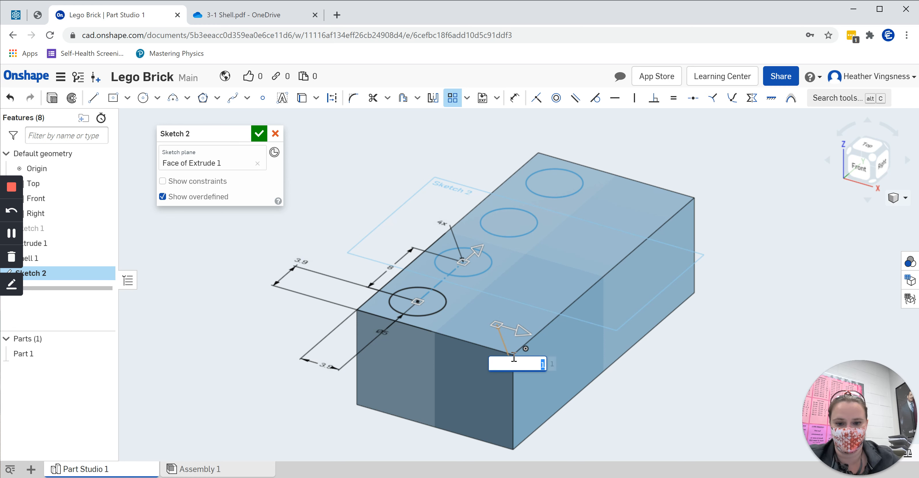
pyautogui.write('2')
pyautogui.click(513, 360)
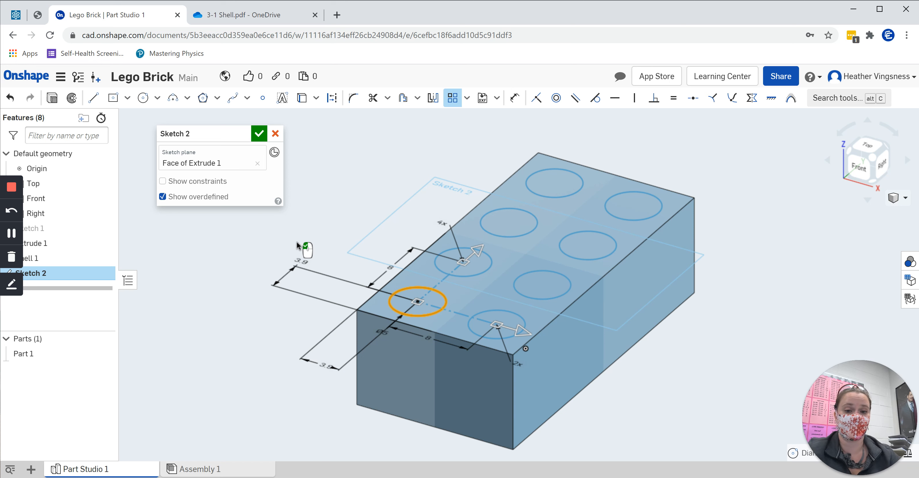
pyautogui.click(259, 134)
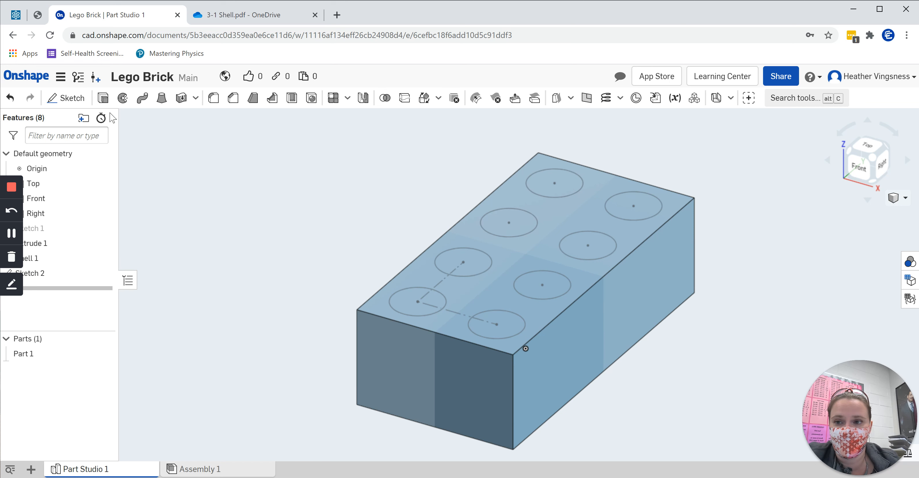
# Extrude the eight nub circles on the brick's top face by 1.7 mm, adding them to the existing part.
pyautogui.hotkey('shift', 'e')
pyautogui.click(414, 300)
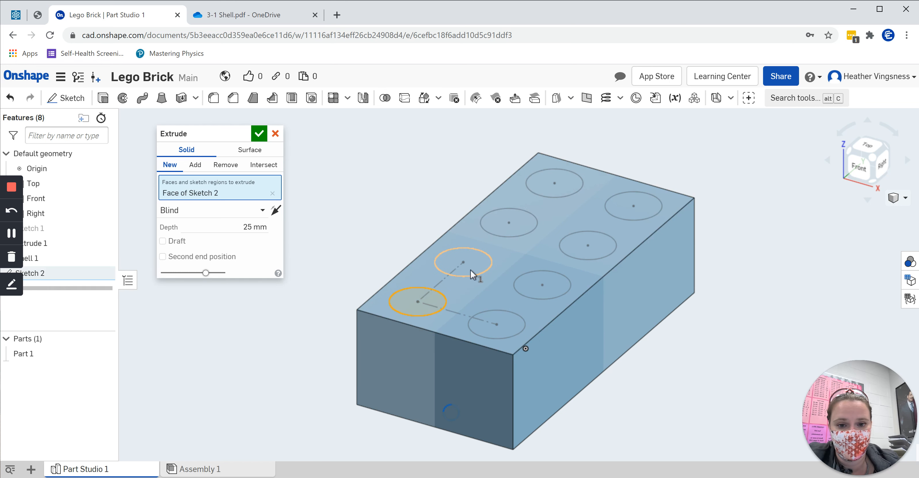
pyautogui.click(470, 271)
pyautogui.click(509, 222)
pyautogui.click(558, 189)
pyautogui.click(627, 203)
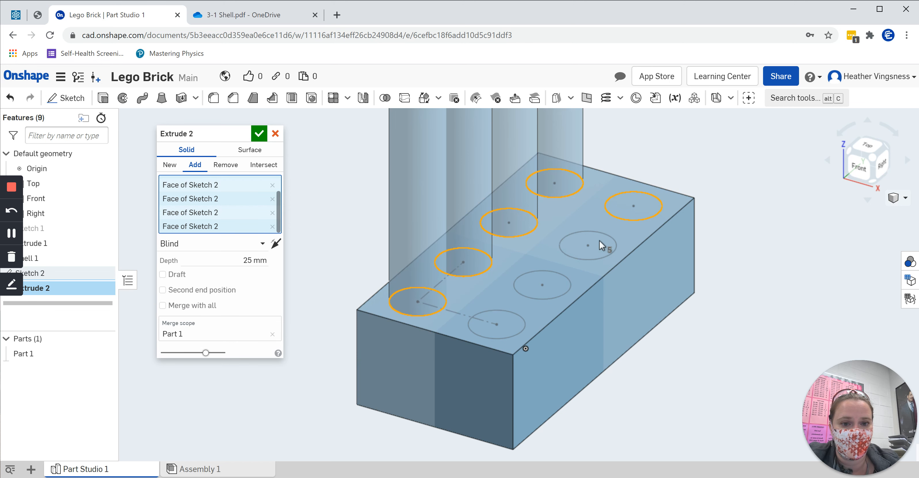
pyautogui.click(589, 251)
pyautogui.click(541, 285)
pyautogui.click(507, 320)
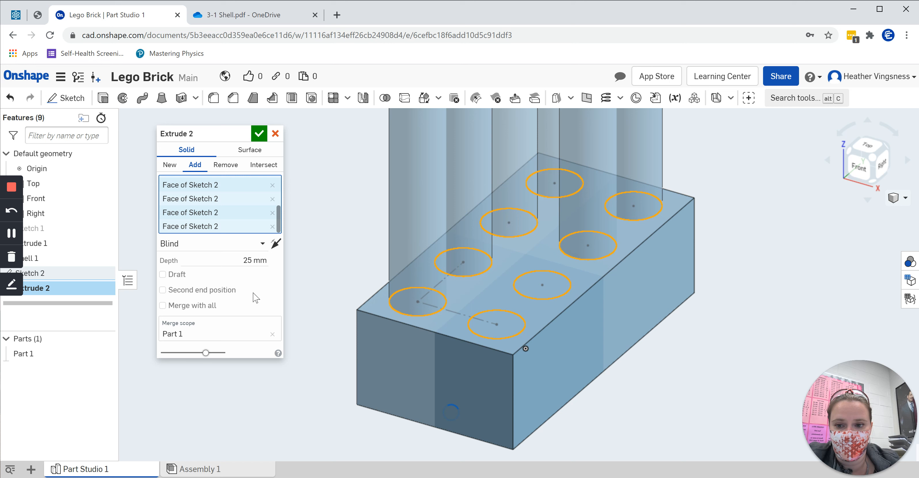
pyautogui.click(250, 261)
pyautogui.write('1.7')
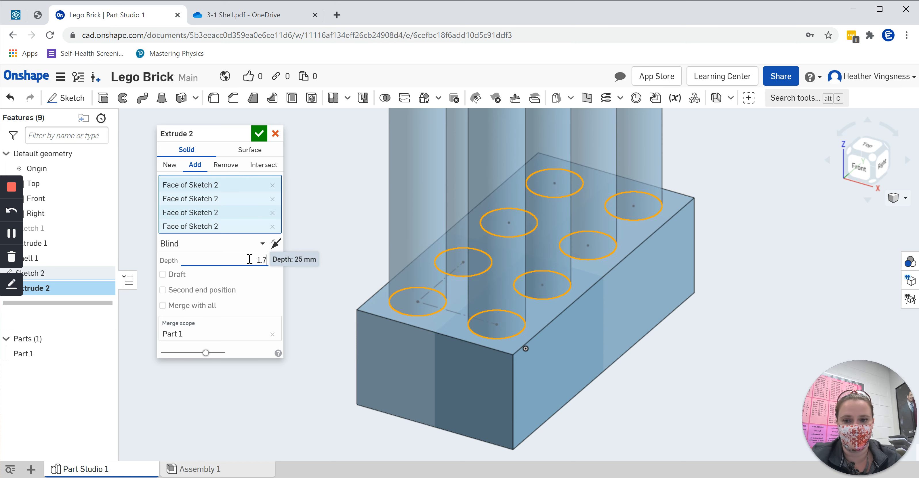
pyautogui.click(260, 134)
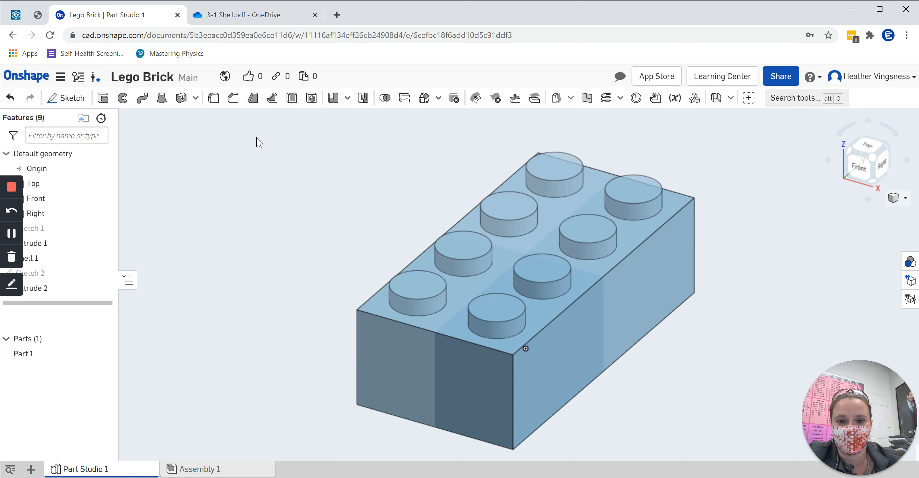
# Consult the inside nubs instructions in the 3-1 Shell PDF, and start a sketch in Onshape on the flat inner face of the hollow brick.
pyautogui.click(244, 16)
pyautogui.scroll(-10, 188, 266)
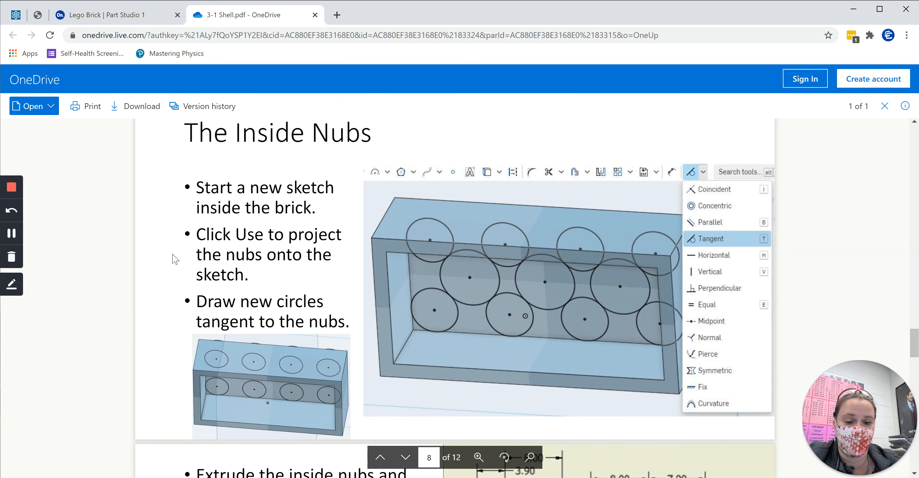
pyautogui.scroll(-15, 167, 275)
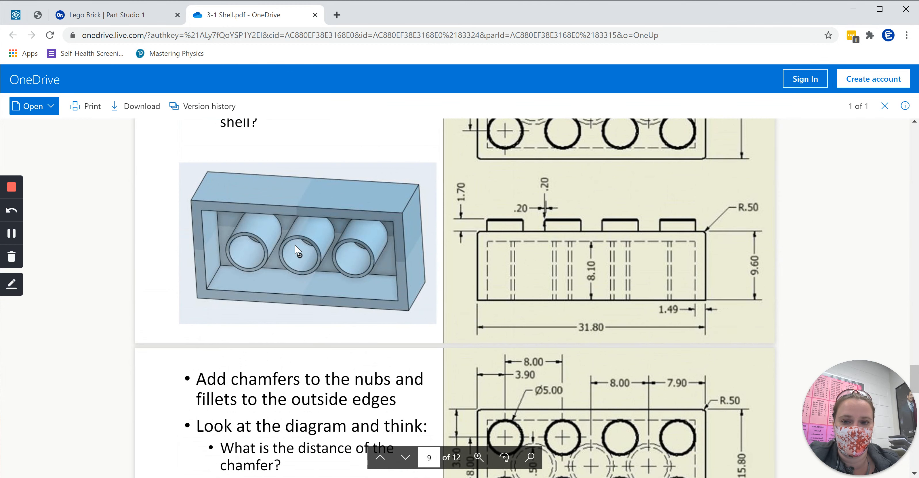
pyautogui.scroll(12, 298, 252)
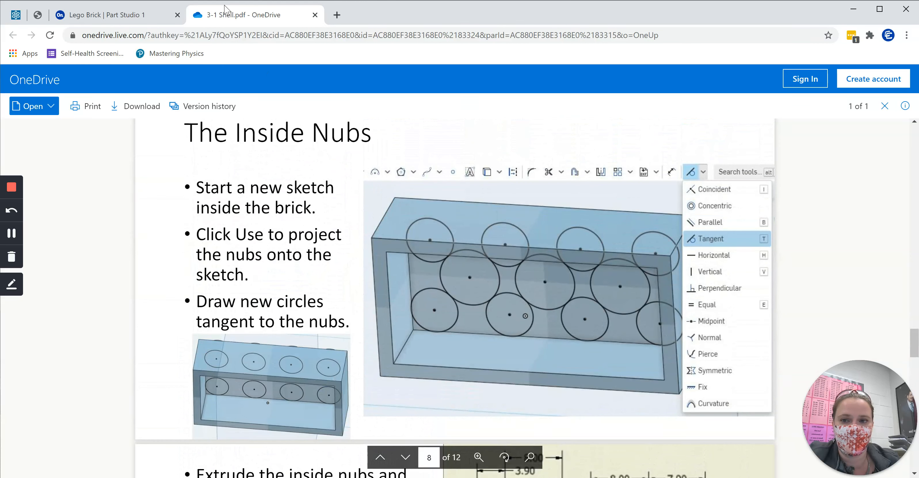
pyautogui.click(150, 15)
pyautogui.click(871, 184)
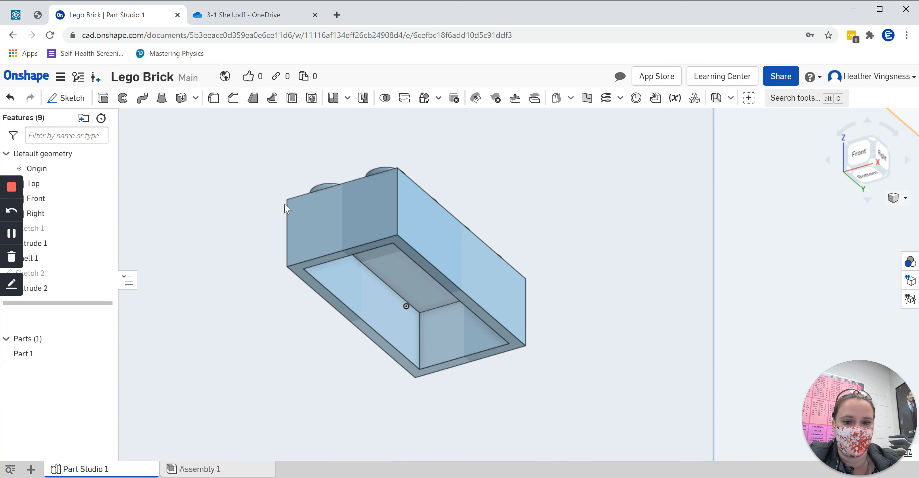
pyautogui.click(66, 98)
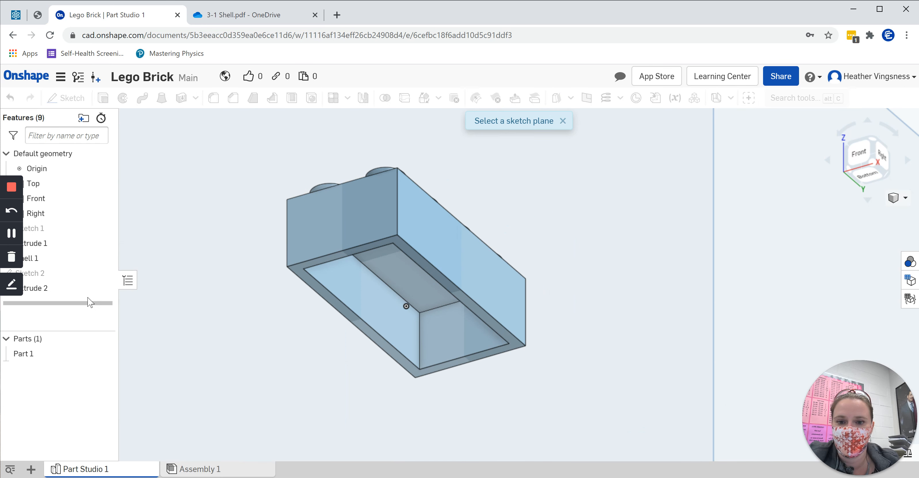
pyautogui.click(388, 273)
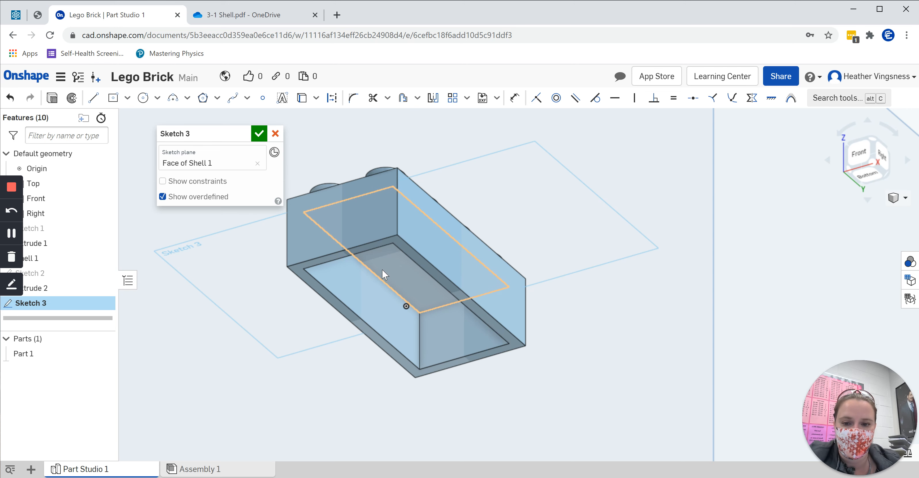
# Recheck the PDF instructions, and project the two front nubs onto the inside sketch with the Use tool.
pyautogui.click(237, 16)
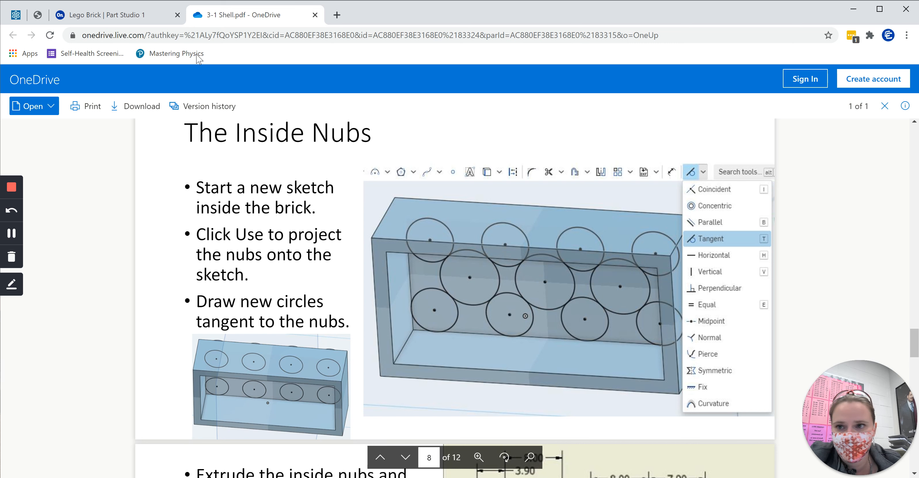
pyautogui.click(143, 15)
pyautogui.click(302, 98)
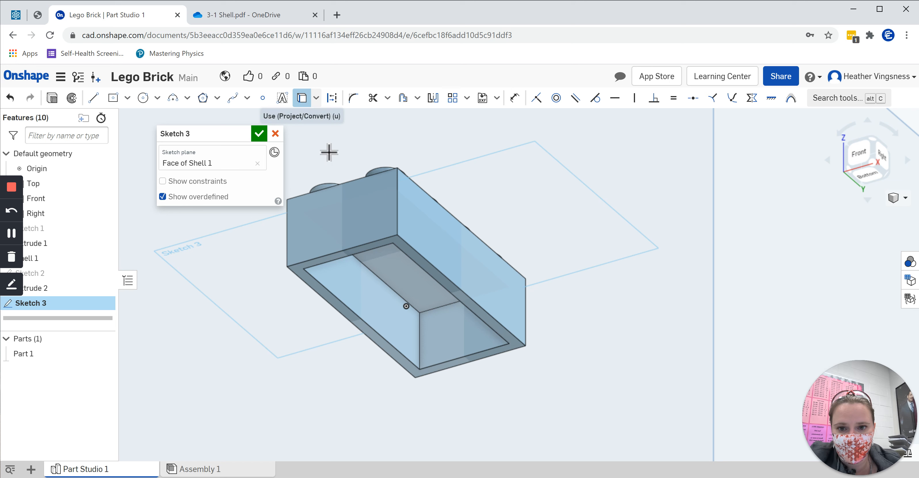
pyautogui.click(390, 172)
pyautogui.click(330, 186)
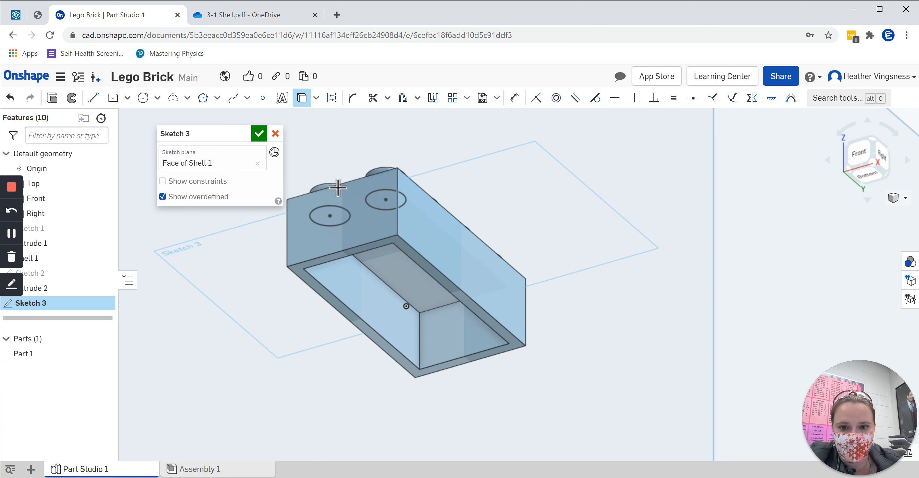
pyautogui.click(436, 197)
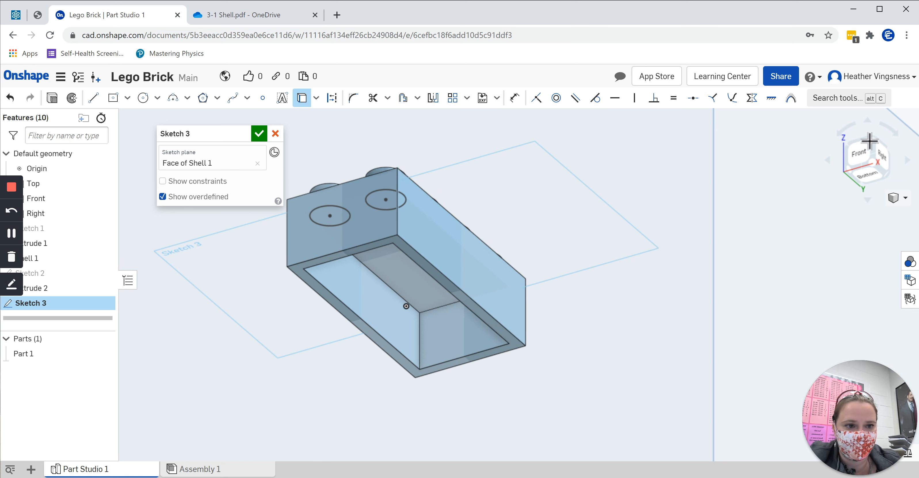
# Project the remaining six nub circles onto the inside sketch with the Use tool.
pyautogui.click(860, 156)
pyautogui.scroll(5, 546, 250)
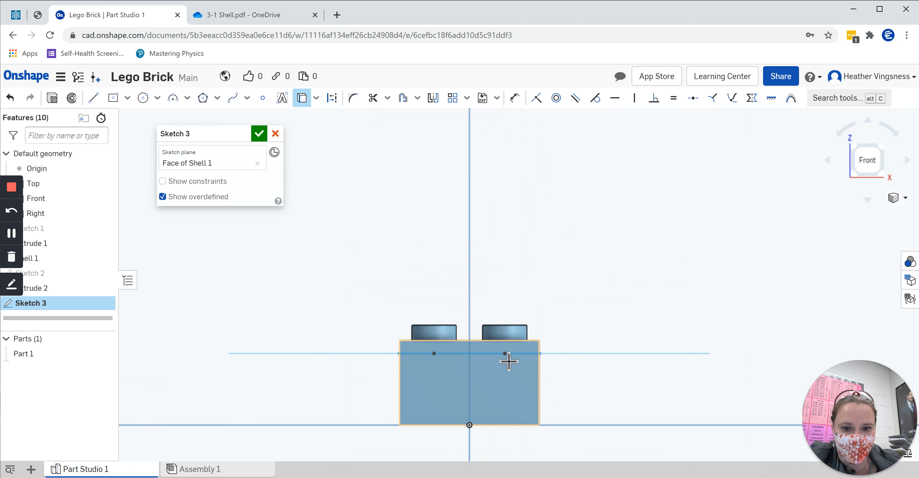
pyautogui.click(880, 147)
pyautogui.scroll(5, 561, 280)
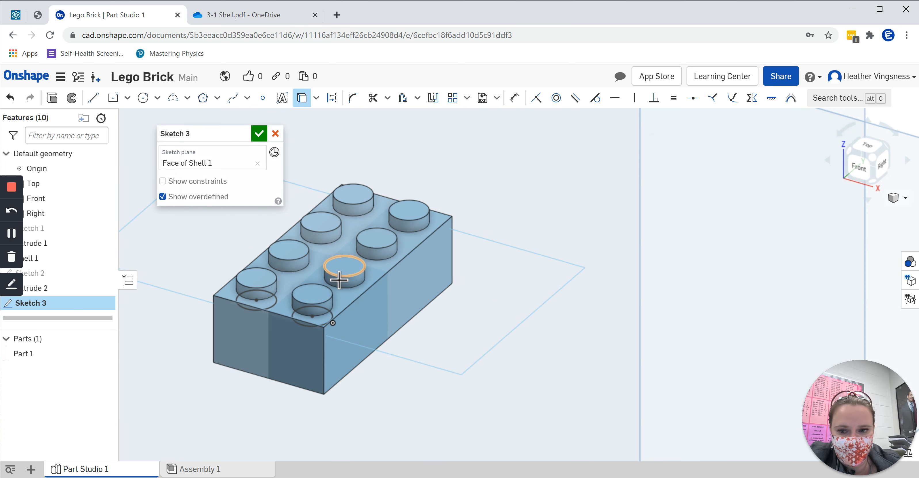
pyautogui.click(343, 267)
pyautogui.click(289, 255)
pyautogui.click(320, 228)
pyautogui.click(368, 192)
pyautogui.click(411, 209)
pyautogui.click(390, 243)
# Sketch three circles about 2.2, 3.4 and 2.3 mm in diameter along the brick's centreline, between the two rows of projected nubs.
pyautogui.click(881, 186)
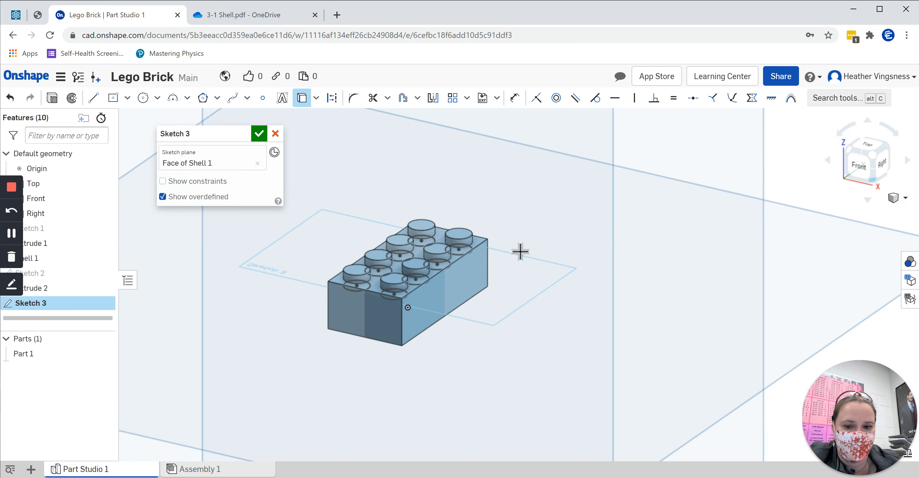
pyautogui.press('f')
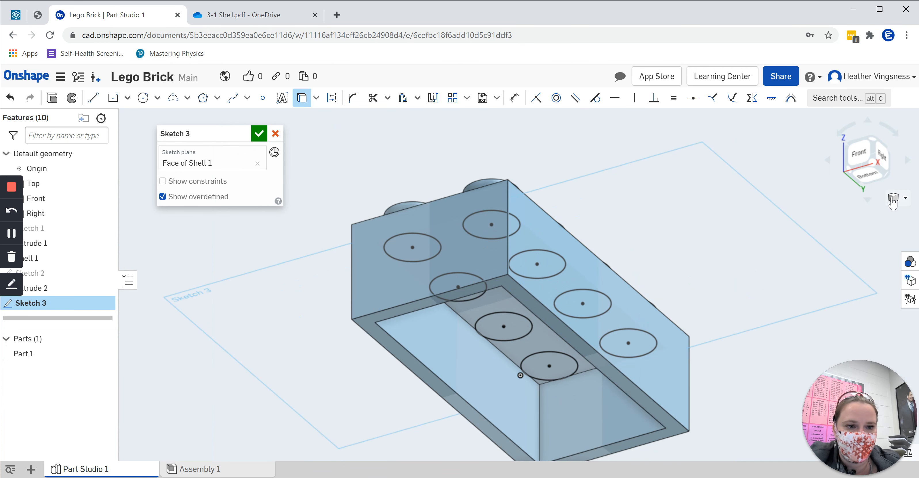
pyautogui.click(873, 123)
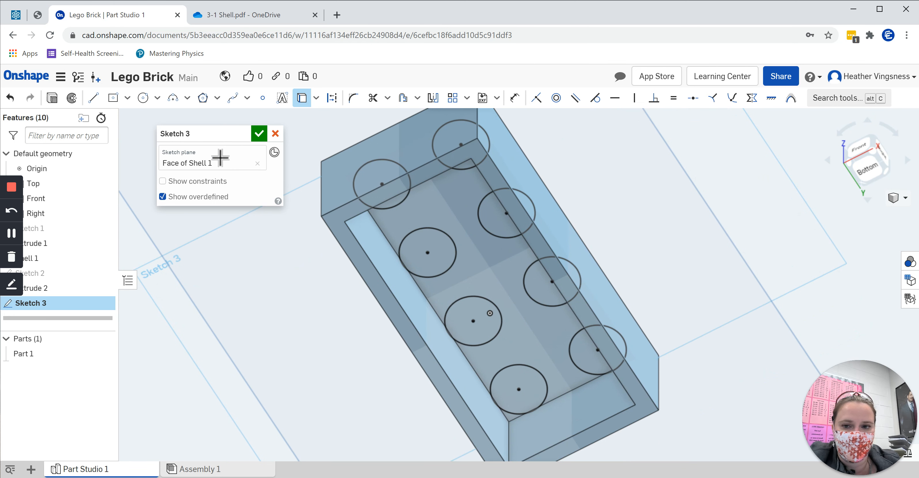
pyautogui.click(143, 98)
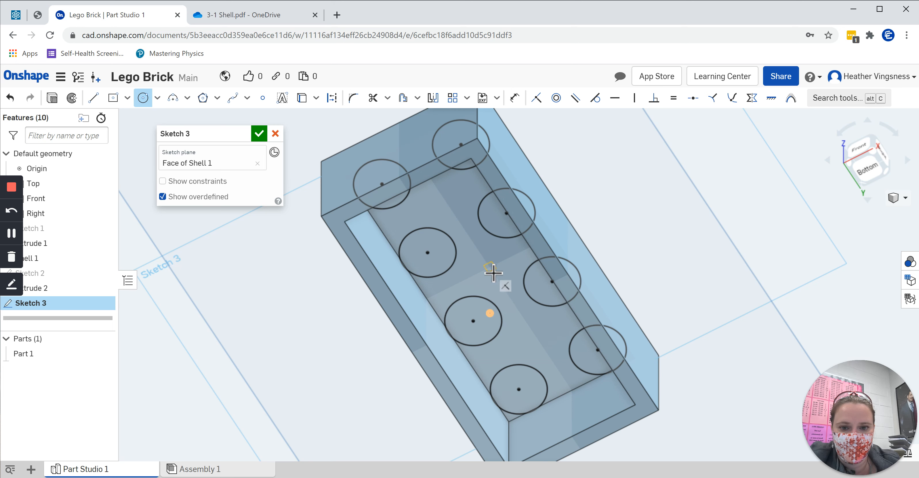
pyautogui.click(443, 197)
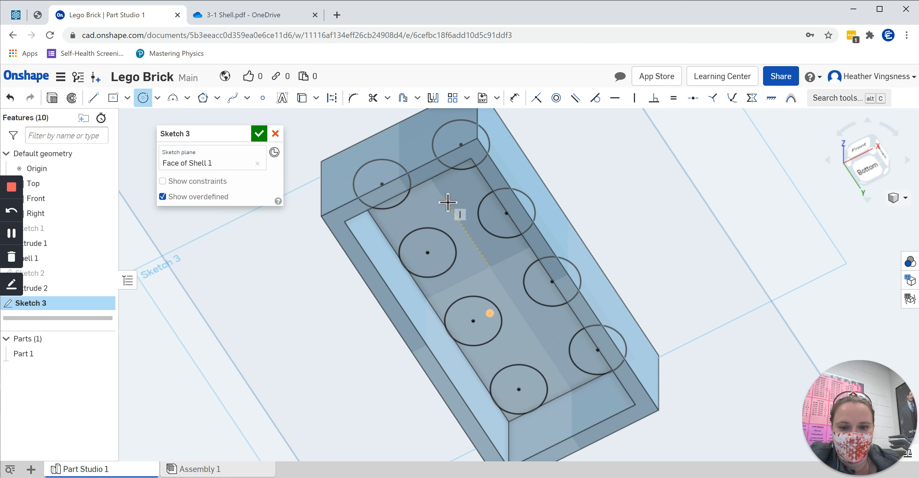
pyautogui.click(455, 204)
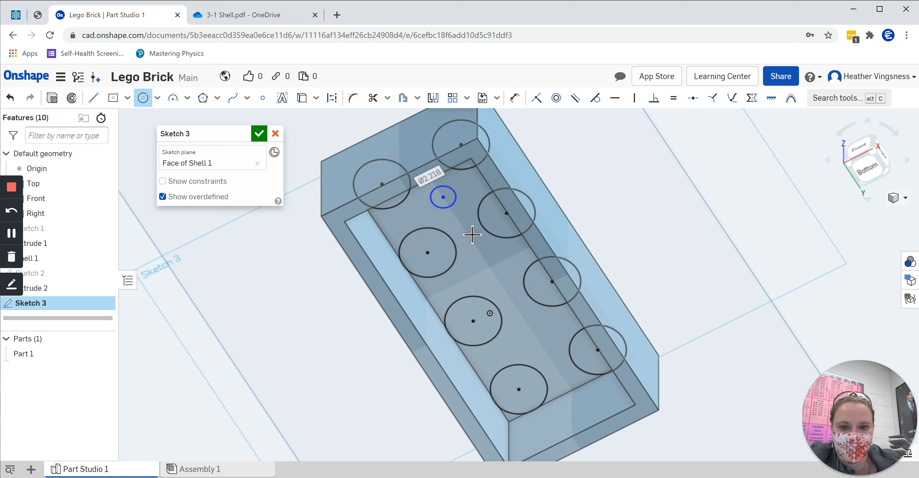
pyautogui.click(490, 267)
pyautogui.click(502, 257)
pyautogui.click(537, 338)
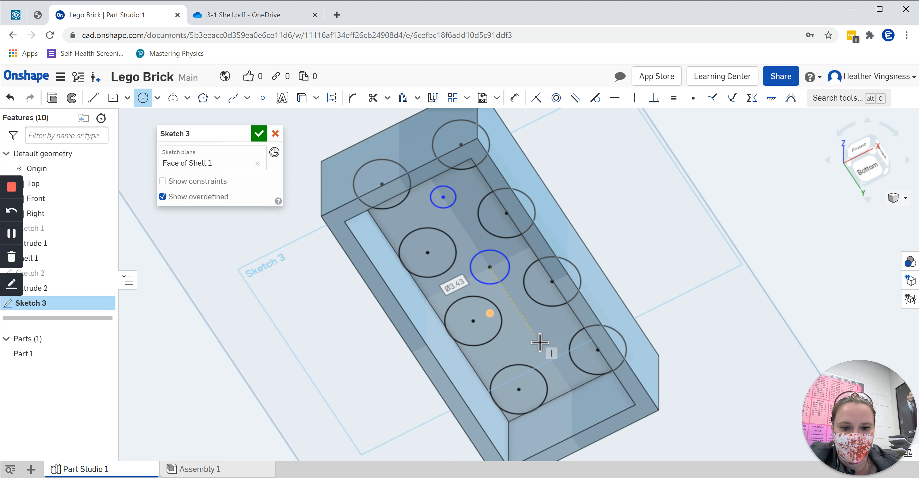
pyautogui.click(551, 336)
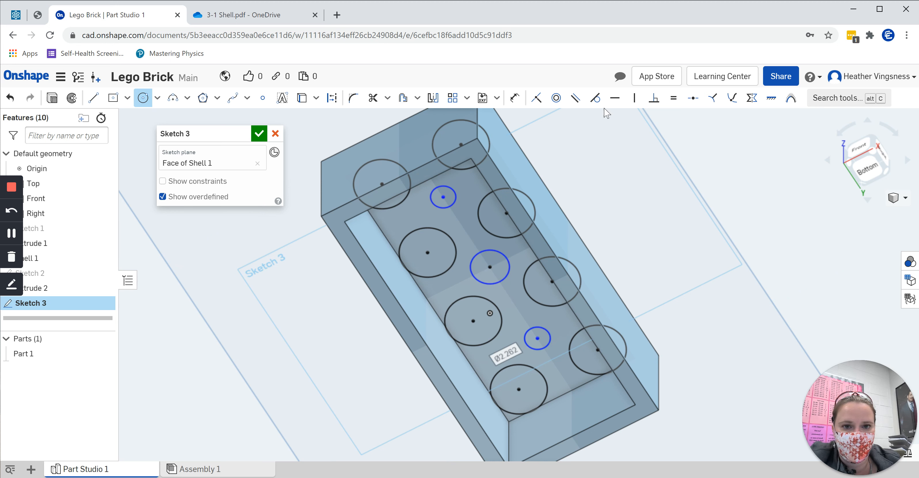
# Make the three centre circles tangent to the neighbouring projected nub circles, and accept the sketch.
pyautogui.click(595, 98)
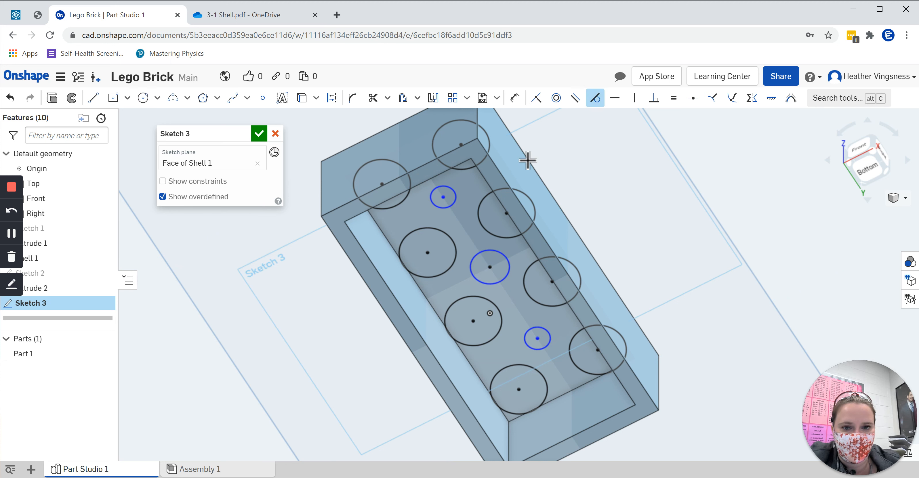
pyautogui.click(461, 196)
pyautogui.click(462, 174)
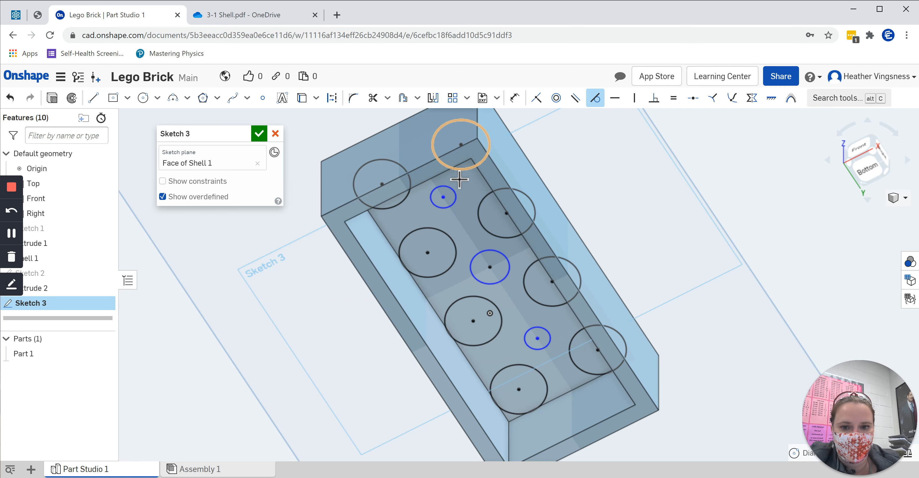
pyautogui.click(447, 227)
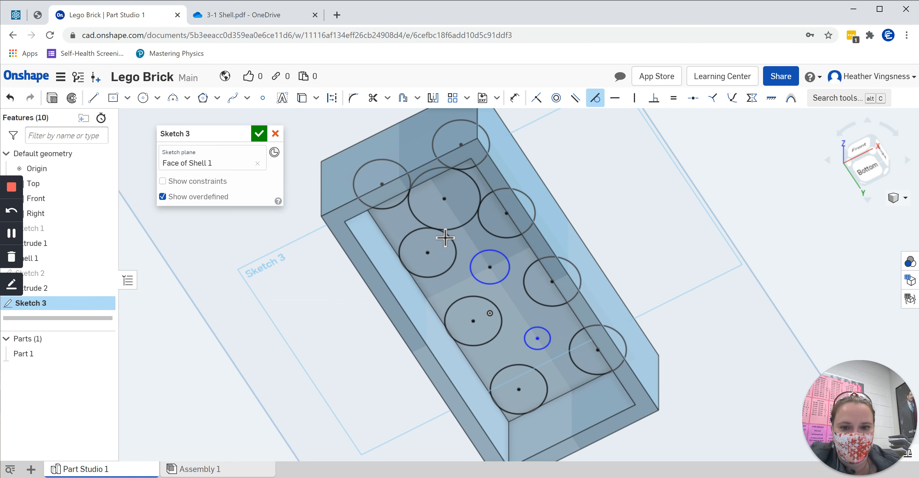
pyautogui.click(507, 239)
pyautogui.click(531, 333)
pyautogui.click(547, 307)
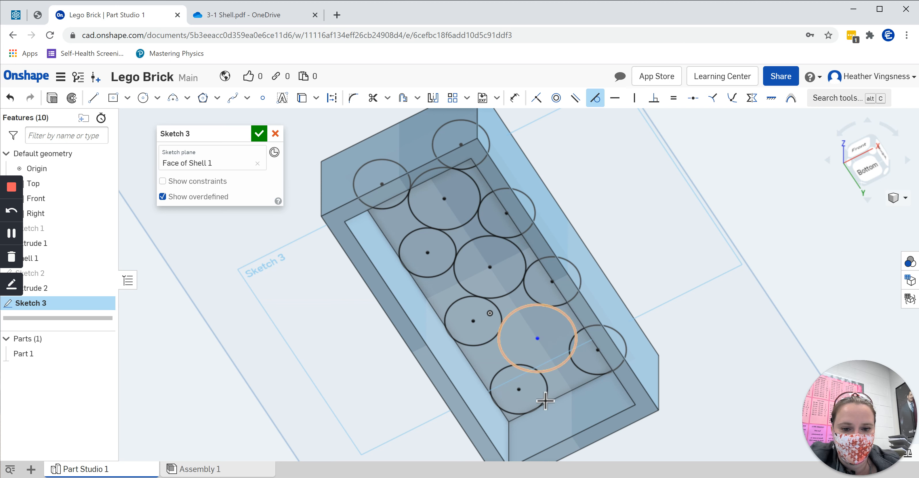
pyautogui.click(578, 278)
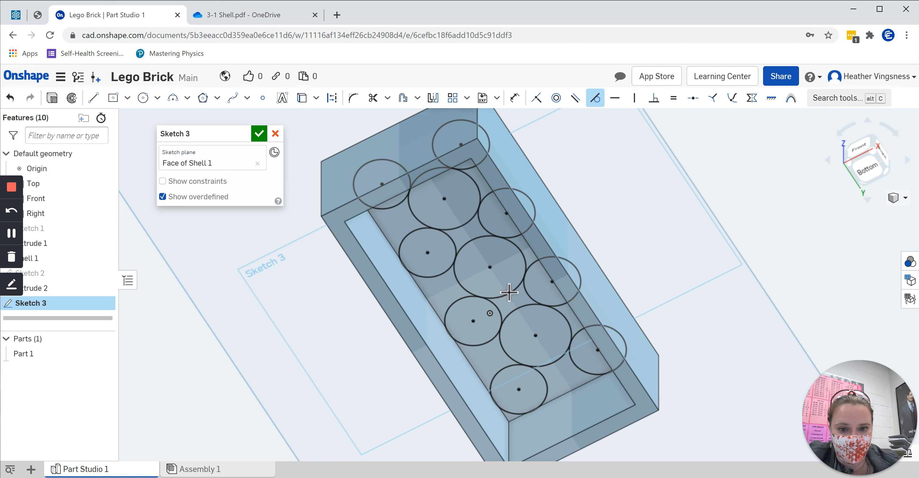
pyautogui.click(260, 135)
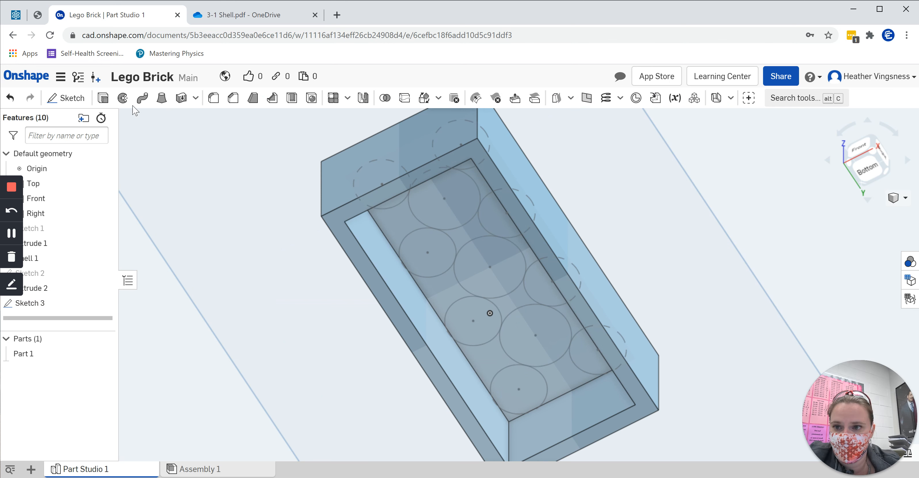
# Extrude the three centre circles on the brick's inside 8.1 mm, adding them to the brick, after checking the depth in the PDF.
pyautogui.click(103, 97)
pyautogui.click(460, 212)
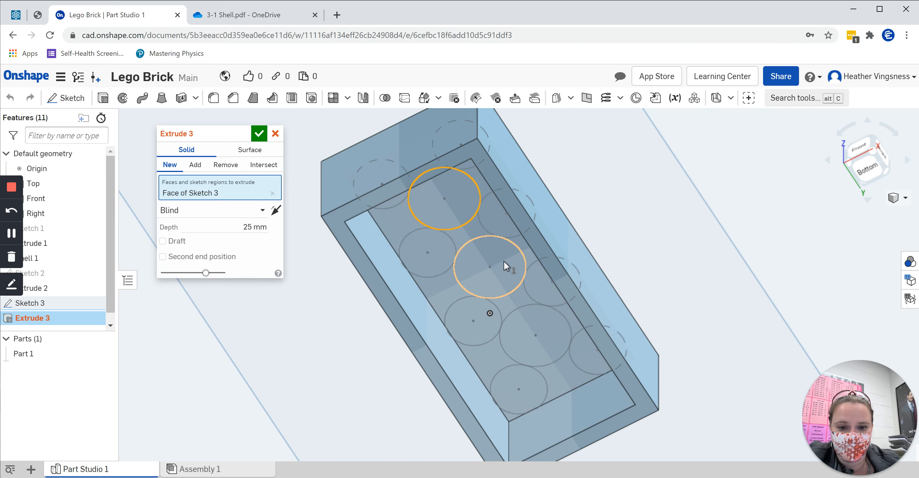
pyautogui.click(507, 260)
pyautogui.click(545, 343)
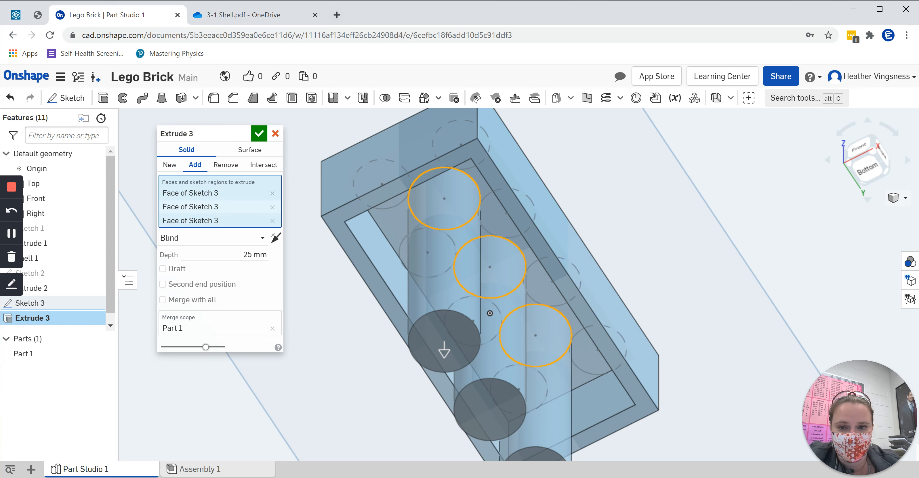
pyautogui.click(273, 16)
pyautogui.scroll(-8, 285, 206)
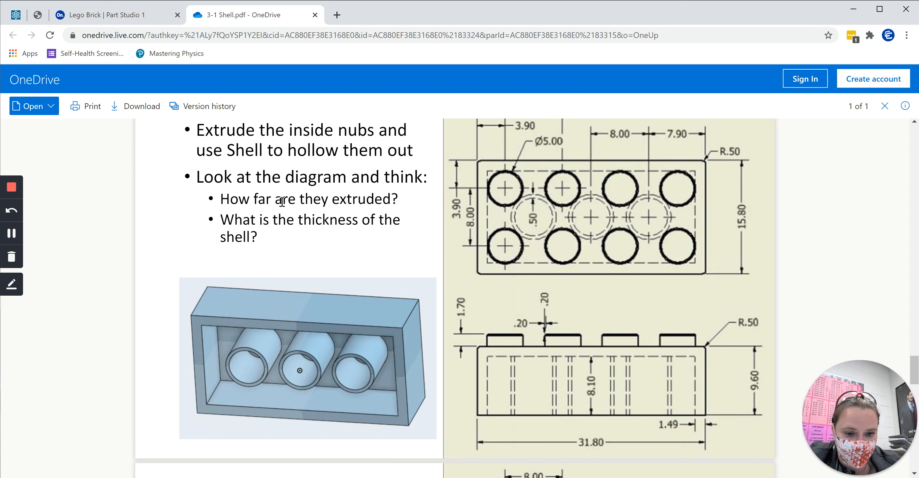
pyautogui.click(118, 15)
pyautogui.click(235, 247)
pyautogui.write('8.10')
pyautogui.press('Return')
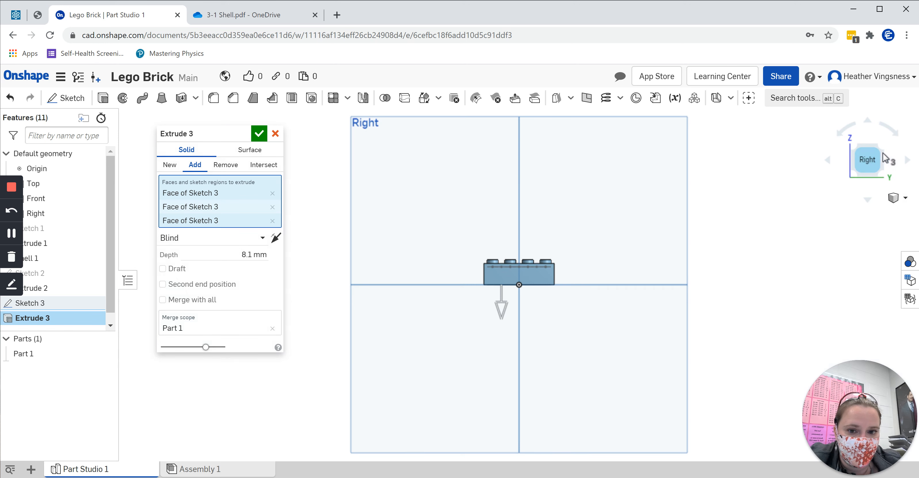
pyautogui.click(884, 174)
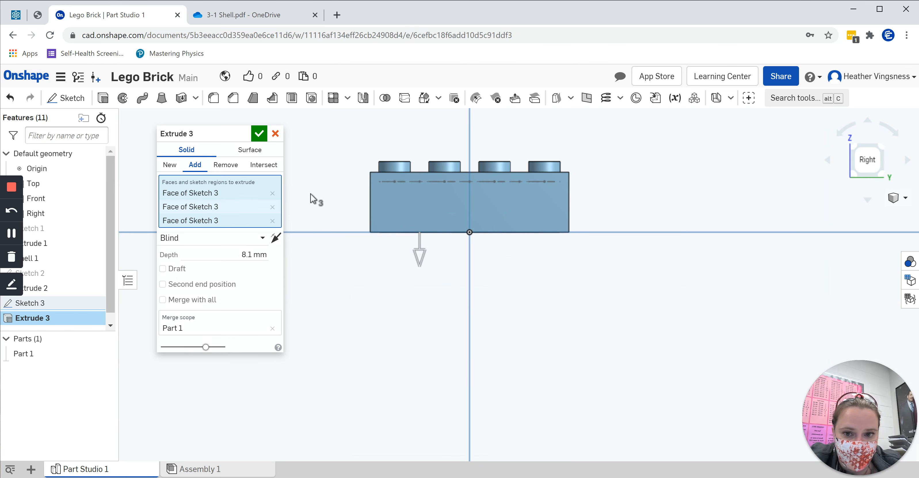
pyautogui.click(258, 139)
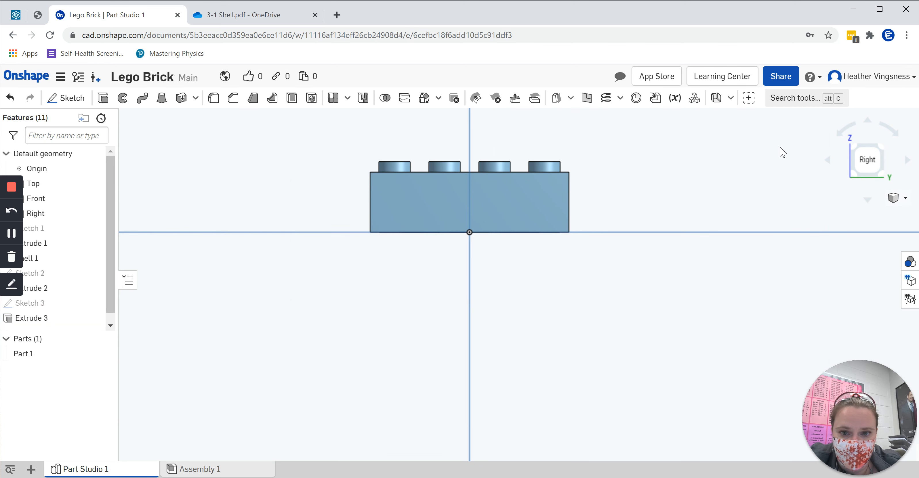
# Check the wall thickness in the PDF, and shell the three inside nubs through their end faces with a 0.5 mm thickness.
pyautogui.click(854, 176)
pyautogui.scroll(10, 562, 266)
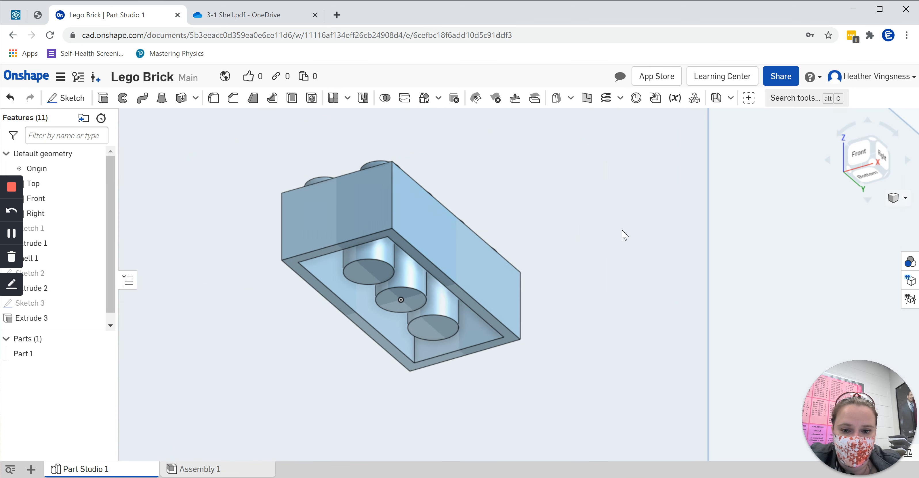
pyautogui.click(250, 15)
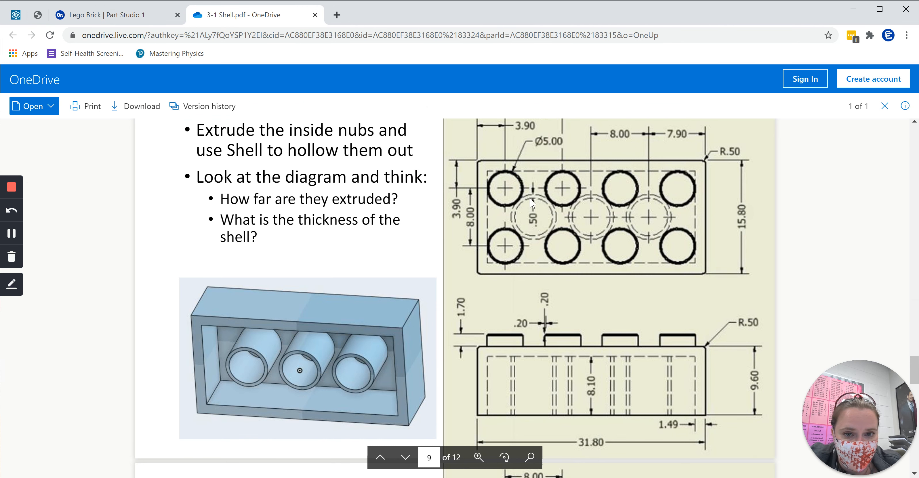
pyautogui.click(137, 18)
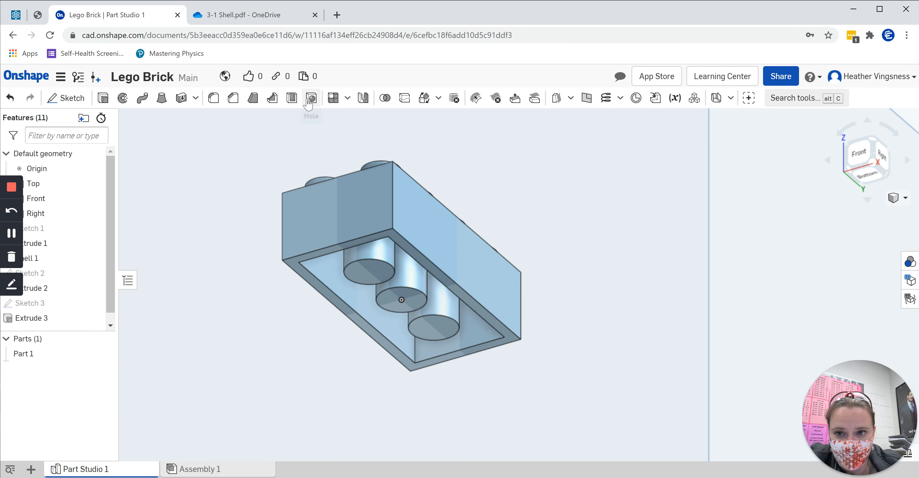
pyautogui.click(281, 102)
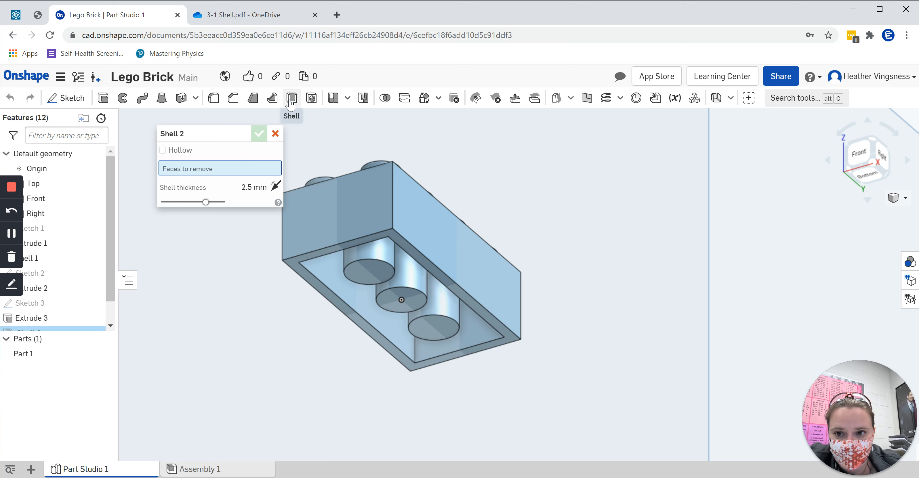
pyautogui.click(382, 280)
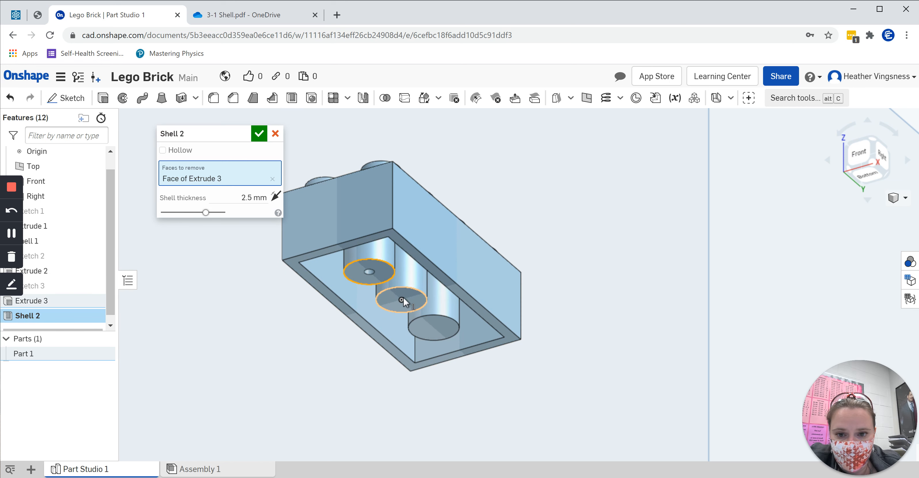
pyautogui.click(411, 303)
pyautogui.click(442, 330)
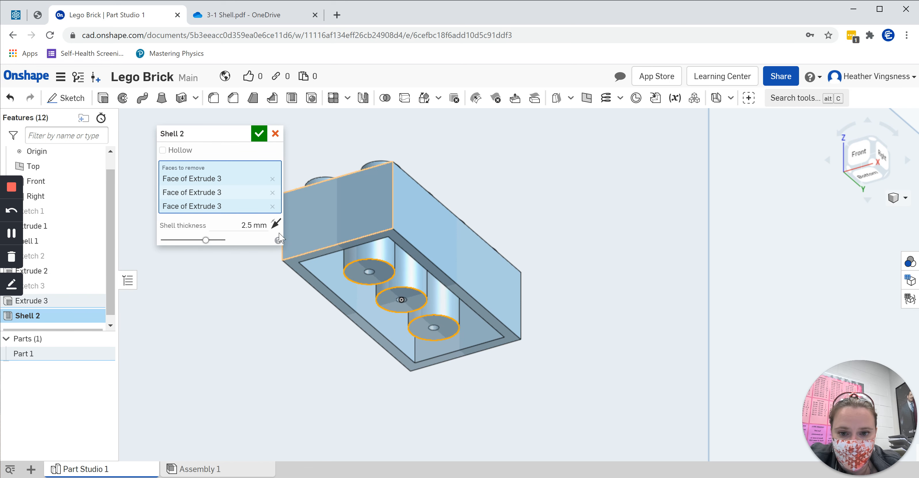
pyautogui.click(259, 224)
pyautogui.write('0.5')
pyautogui.press('Return')
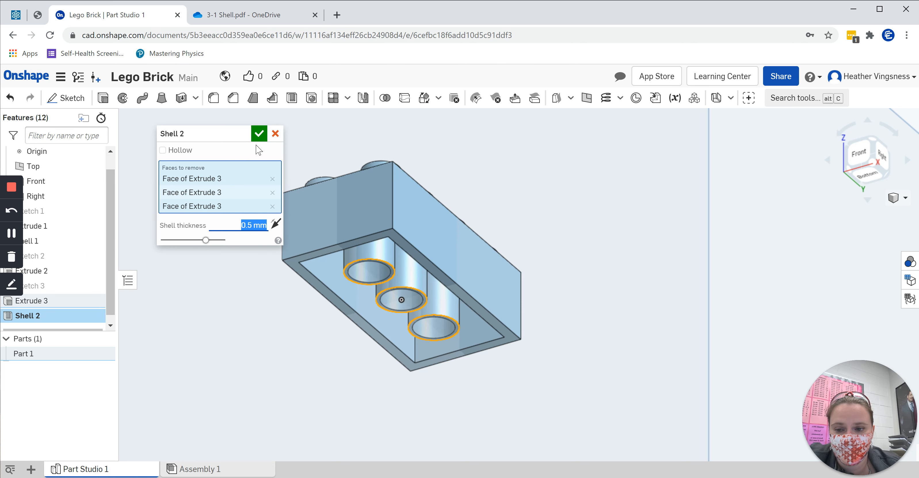
pyautogui.click(259, 135)
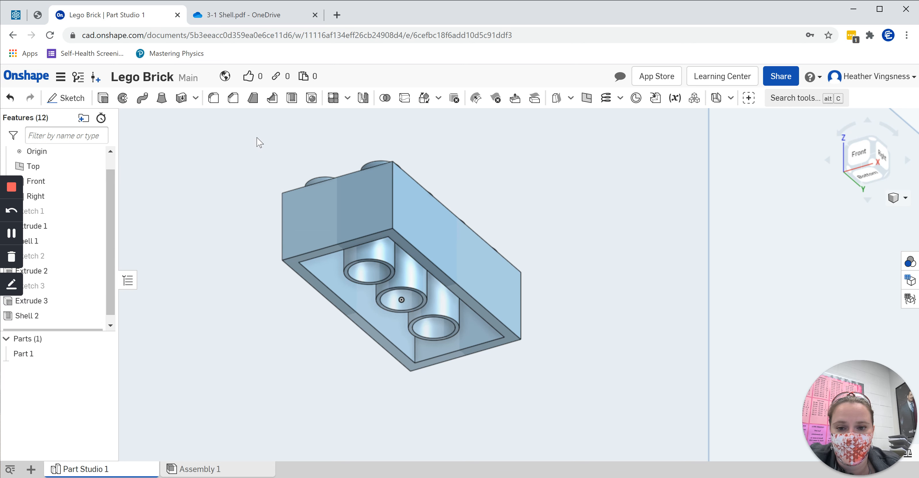
# Check the PDF's chamfer and fillet instructions, and chamfer the top edges of all eight nubs with an equal distance of 0.2 mm.
pyautogui.click(242, 15)
pyautogui.scroll(-8, 324, 286)
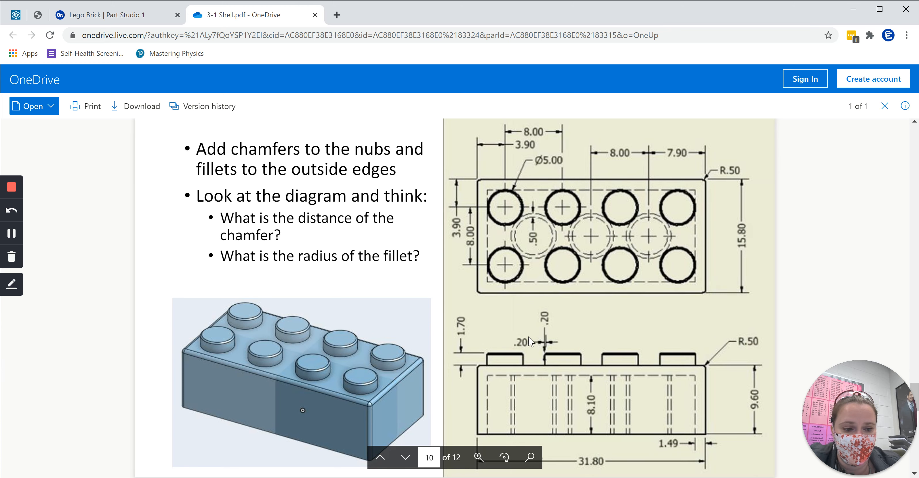
pyautogui.click(106, 13)
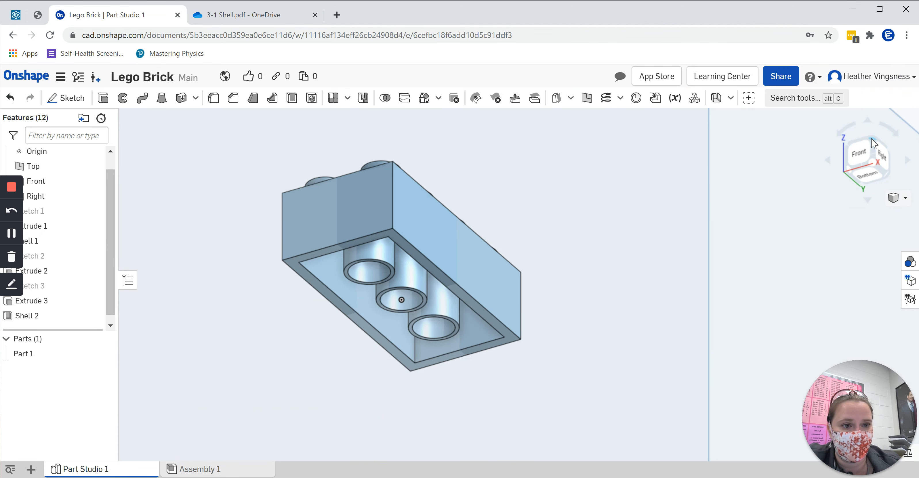
pyautogui.hotkey('shift', '7')
pyautogui.scroll(8, 631, 283)
pyautogui.moveTo(510, 219); pyautogui.dragTo(856, 252, button='middle')
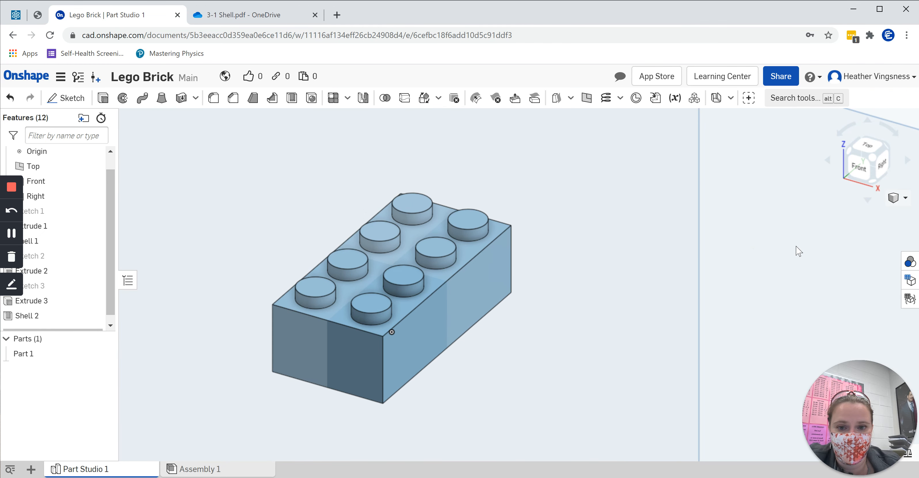
pyautogui.click(233, 98)
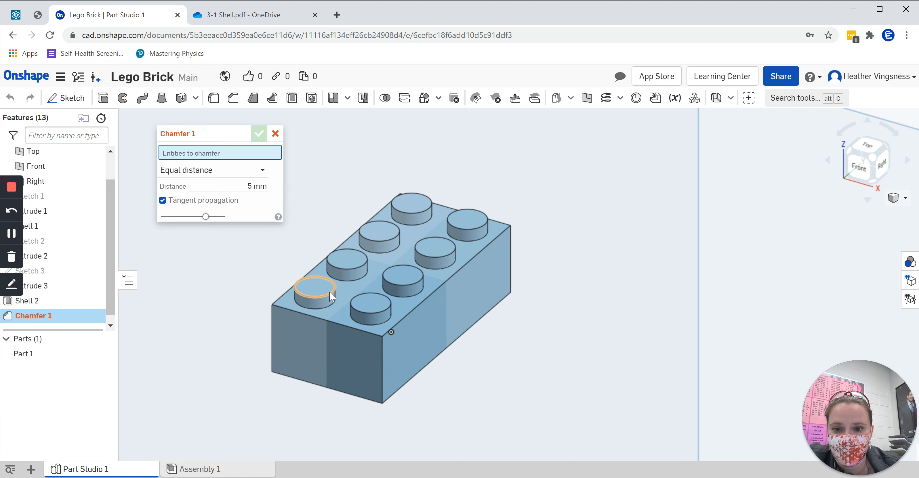
pyautogui.click(334, 286)
pyautogui.click(348, 260)
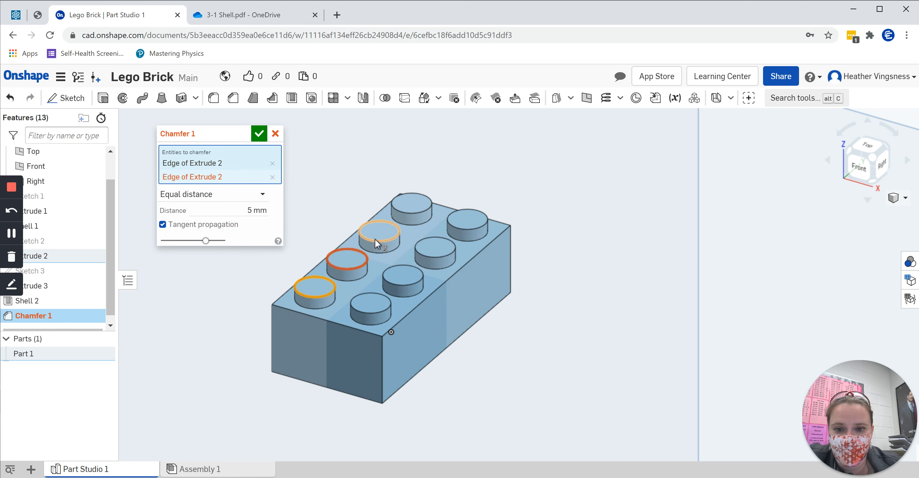
pyautogui.click(380, 233)
pyautogui.click(412, 204)
pyautogui.click(468, 222)
pyautogui.click(436, 246)
pyautogui.click(403, 275)
pyautogui.click(370, 305)
pyautogui.click(252, 223)
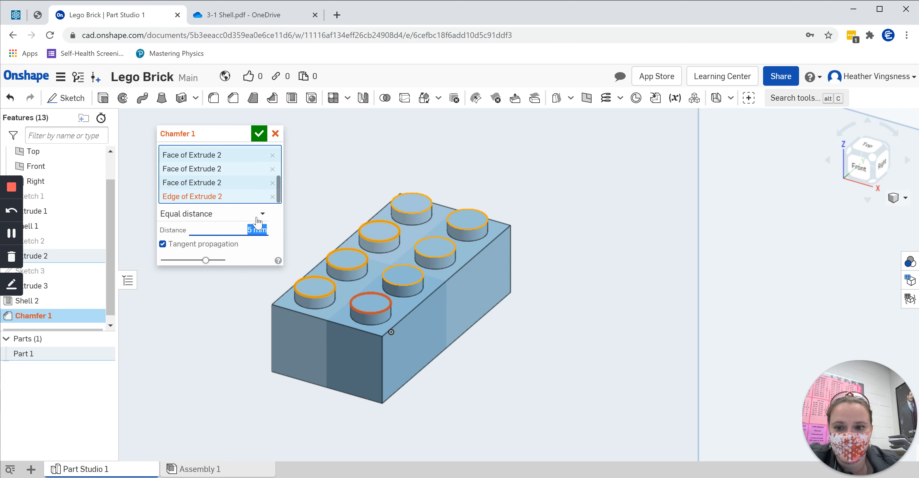
pyautogui.write('.2')
pyautogui.press('Return')
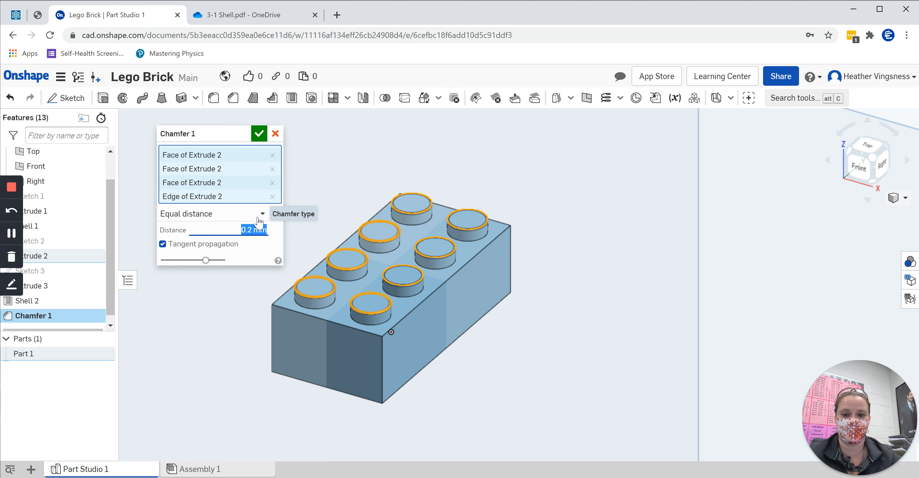
pyautogui.click(259, 133)
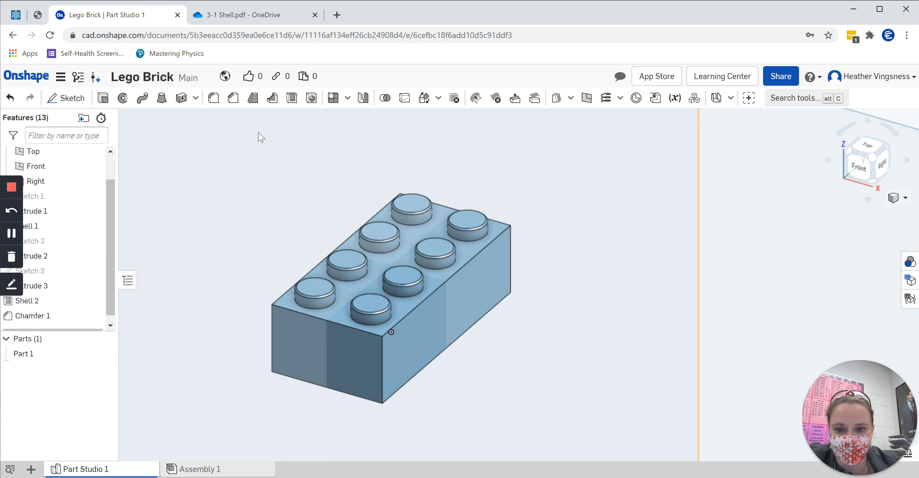
# Recheck the PDF, and set up a 0.5 mm circular fillet on the brick's top outer edges, visible vertical corners and front end face.
pyautogui.click(258, 15)
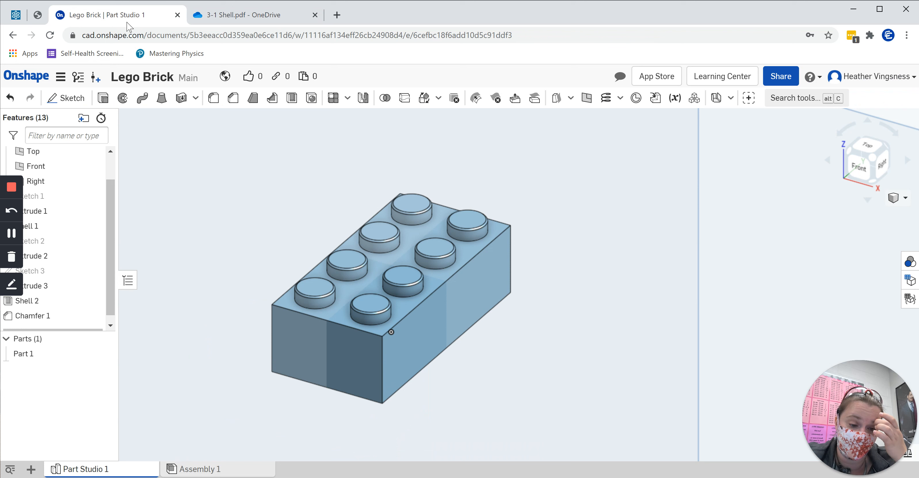
pyautogui.click(214, 98)
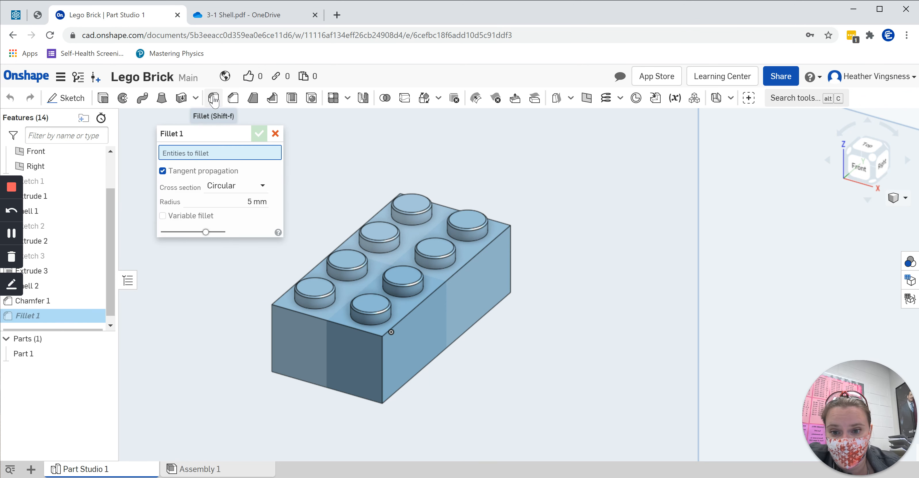
pyautogui.click(248, 201)
pyautogui.write('.5')
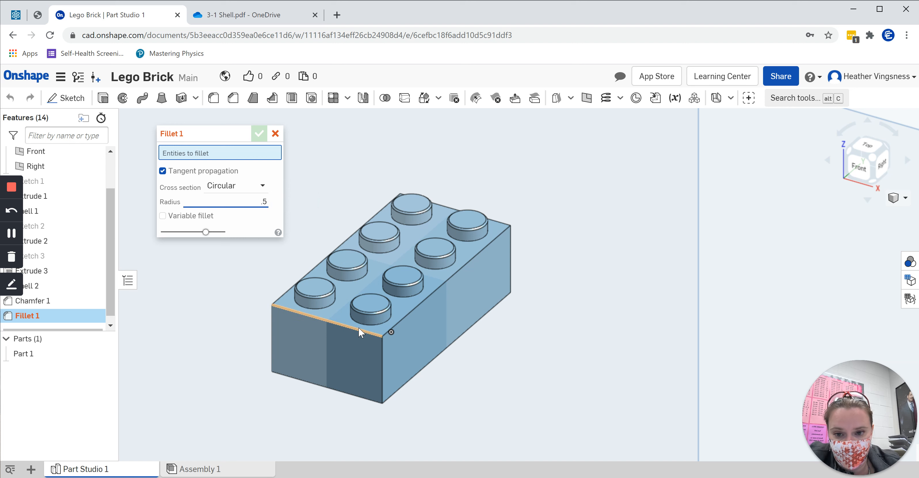
pyautogui.click(359, 329)
pyautogui.click(382, 350)
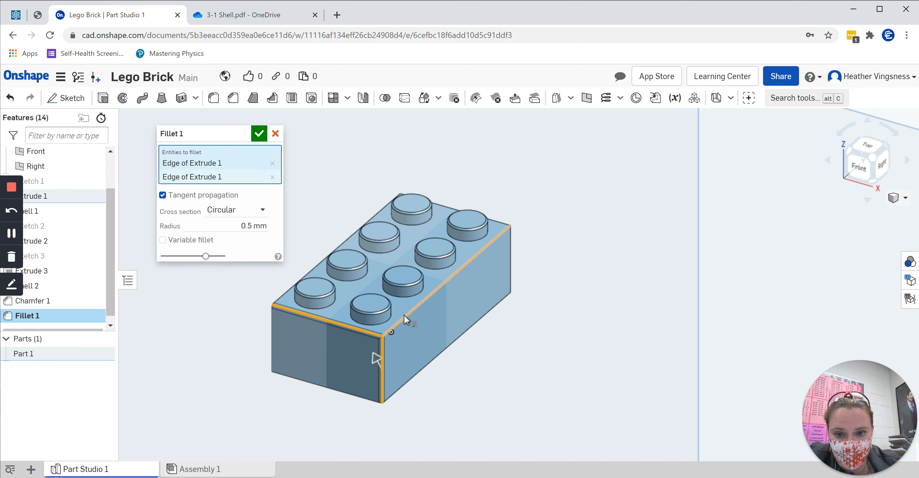
pyautogui.click(447, 281)
pyautogui.click(511, 258)
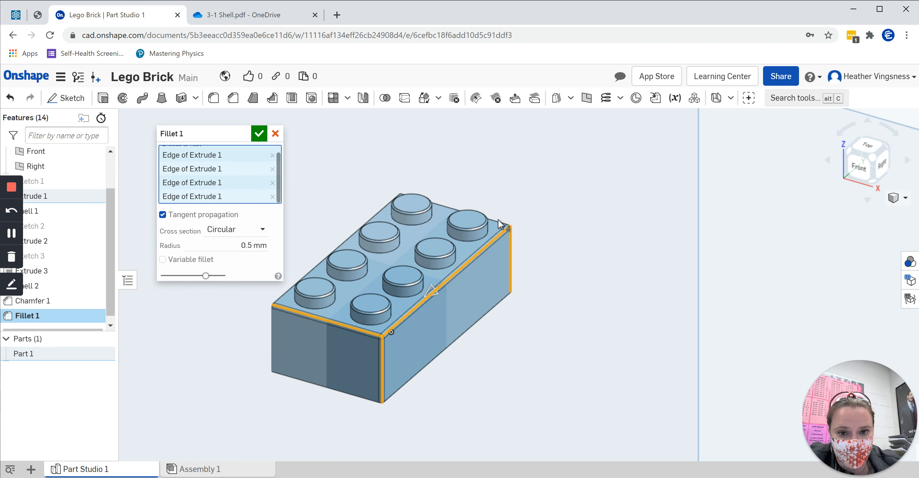
pyautogui.click(500, 223)
pyautogui.click(352, 235)
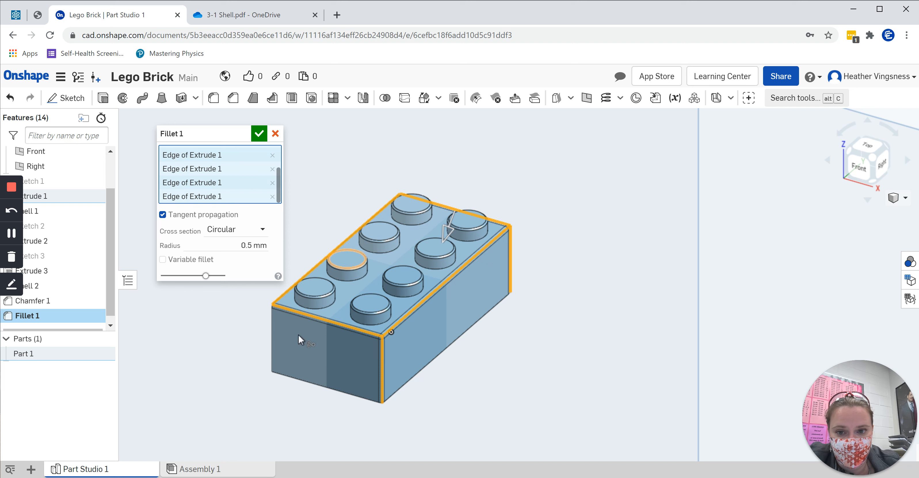
pyautogui.click(274, 343)
pyautogui.click(323, 386)
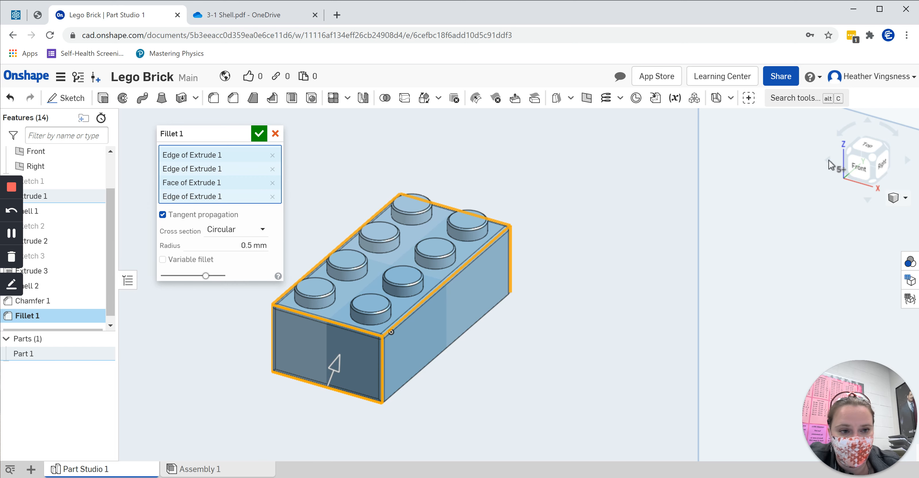
# Remove the end face and its bottom edge from the fillet selection, add the missing vertical corner edges, and accept the fillet.
pyautogui.click(851, 153)
pyautogui.scroll(5, 576, 337)
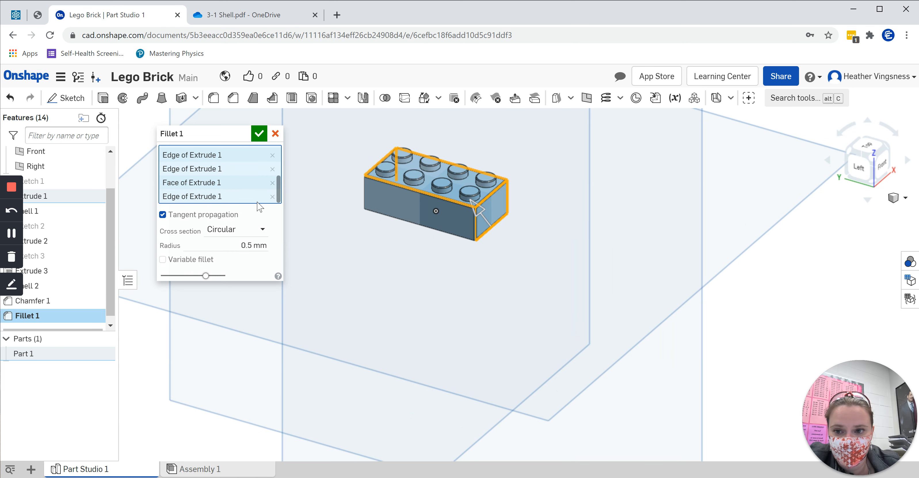
pyautogui.scroll(5, 464, 225)
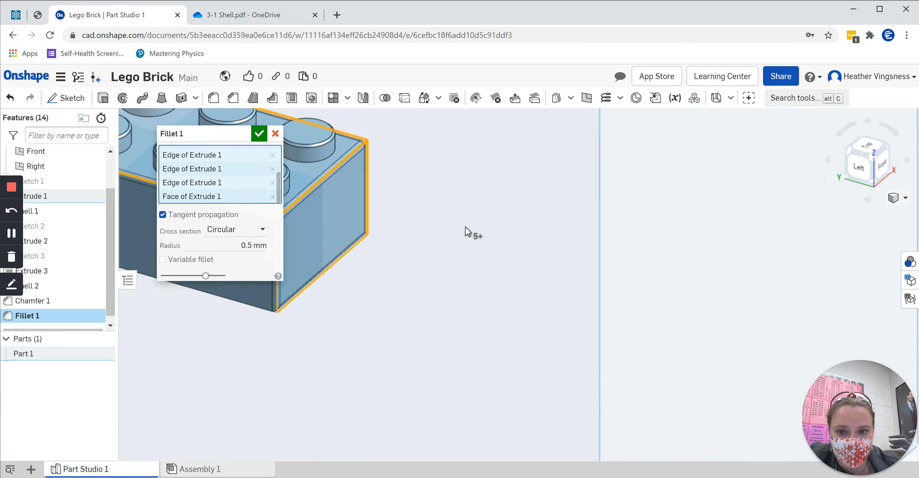
pyautogui.click(272, 197)
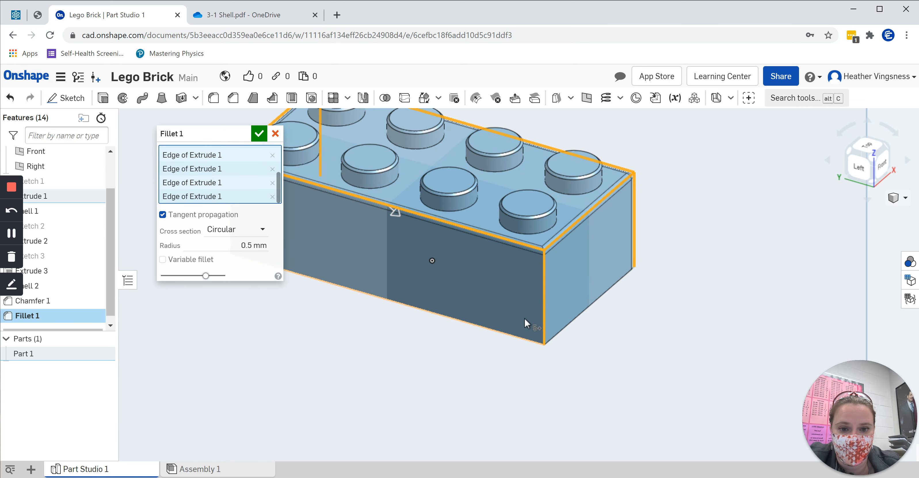
pyautogui.scroll(-5, 471, 313)
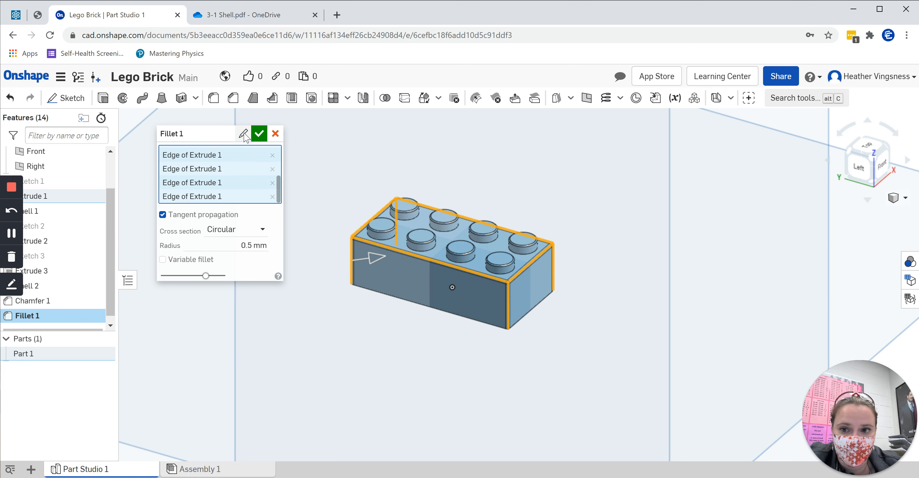
pyautogui.click(259, 133)
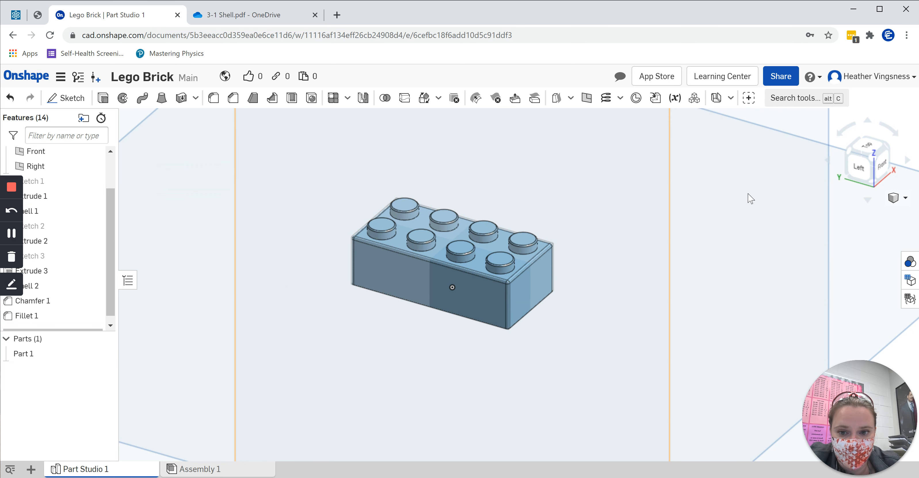
pyautogui.click(890, 147)
pyautogui.scroll(5, 684, 235)
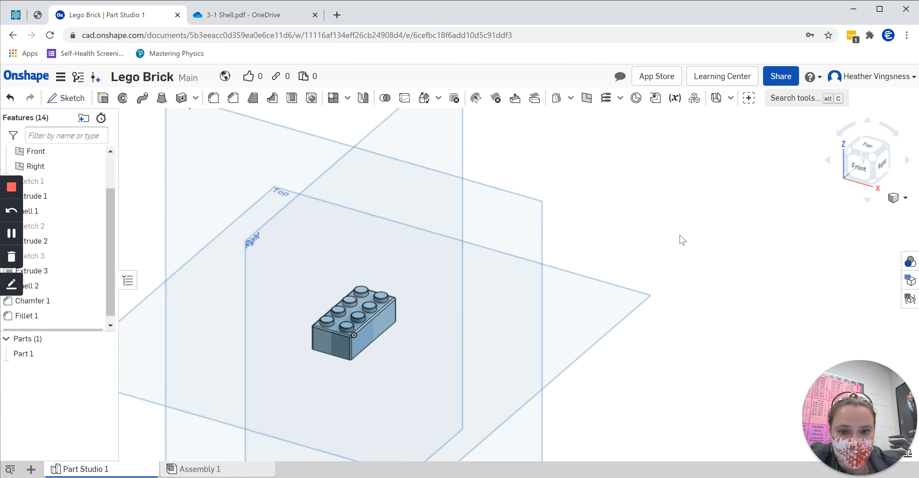
# Check the PDF's Appearance instructions, and change the brick's appearance to red, FF0000.
pyautogui.click(889, 147)
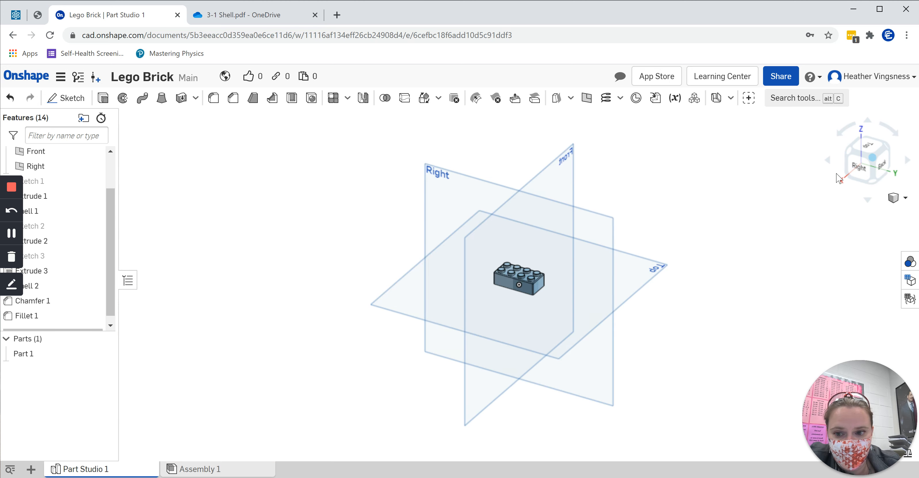
pyautogui.scroll(3, 529, 316)
pyautogui.scroll(3, 530, 317)
pyautogui.moveTo(534, 293); pyautogui.dragTo(486, 469, button='middle')
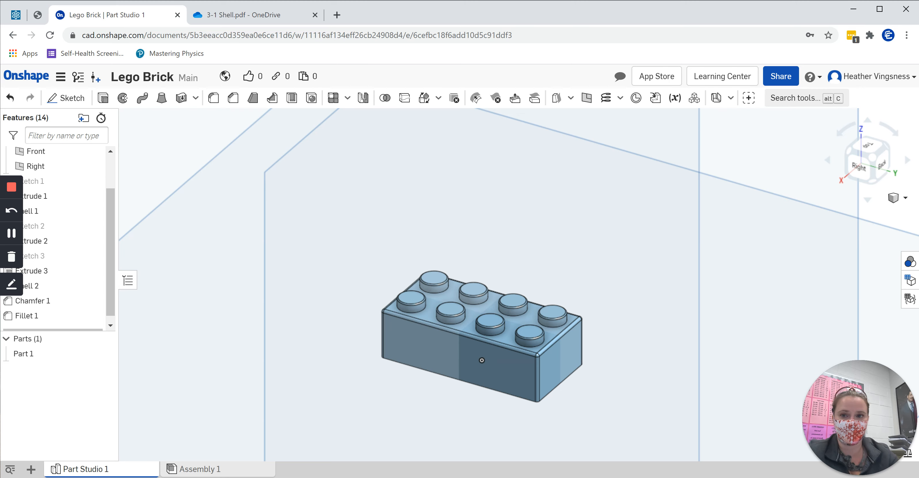
pyautogui.click(243, 13)
pyautogui.scroll(-5, 291, 270)
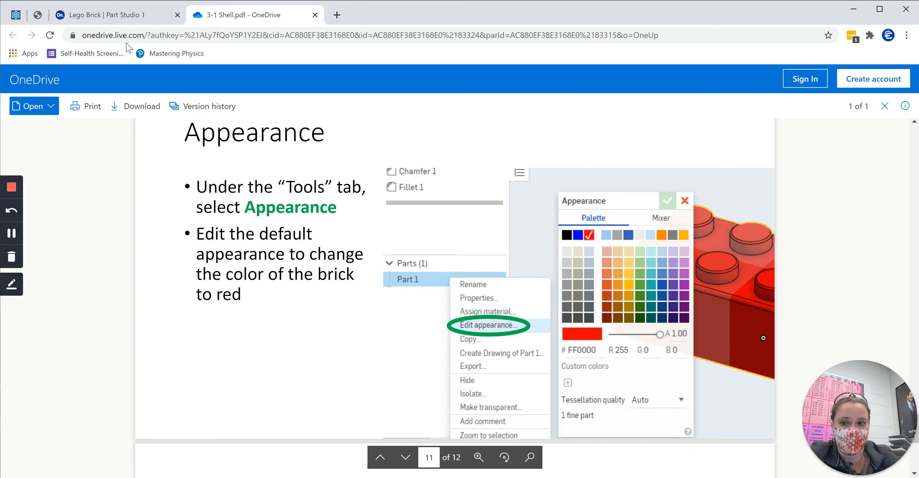
pyautogui.click(118, 15)
pyautogui.rightClick(42, 359)
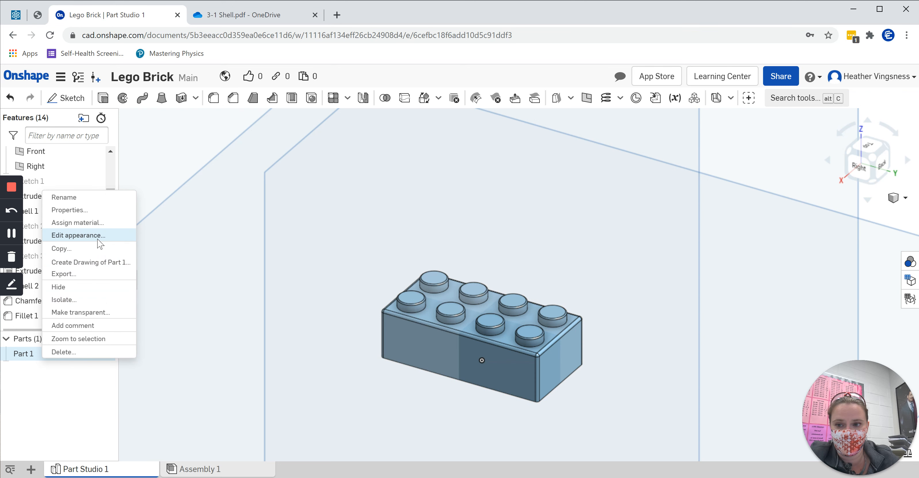
pyautogui.click(125, 236)
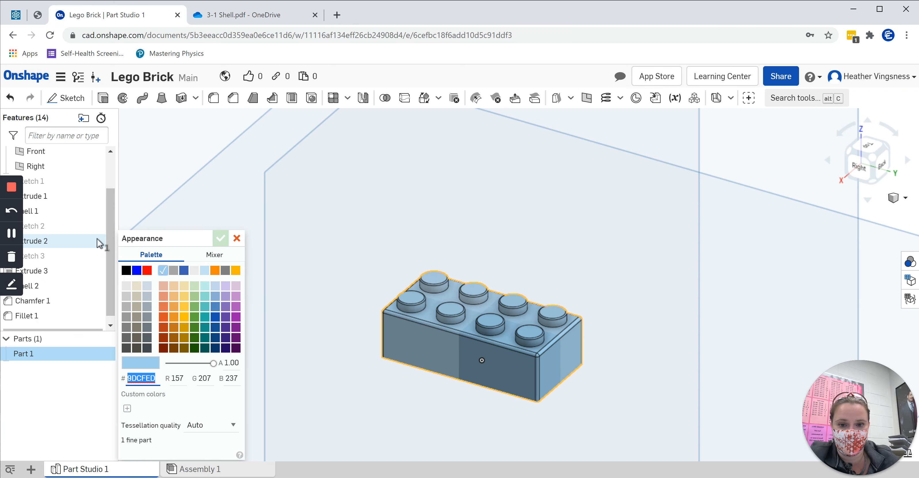
pyautogui.click(147, 272)
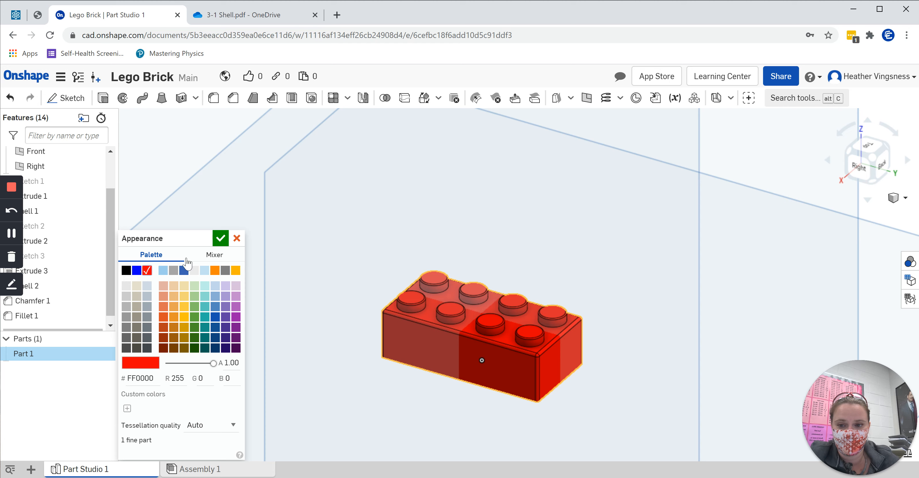
pyautogui.click(220, 238)
# Review the last pages of the PDF for any instructions that remain after the color change.
pyautogui.click(247, 18)
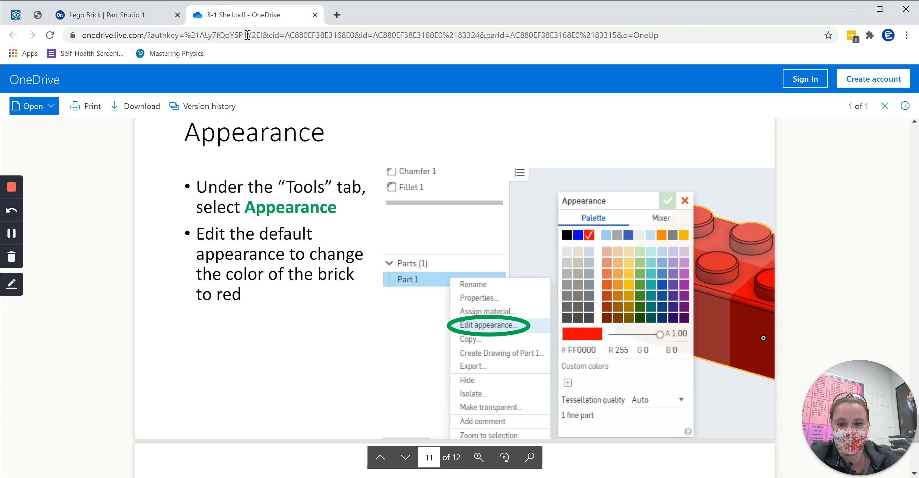
pyautogui.scroll(-8, 294, 263)
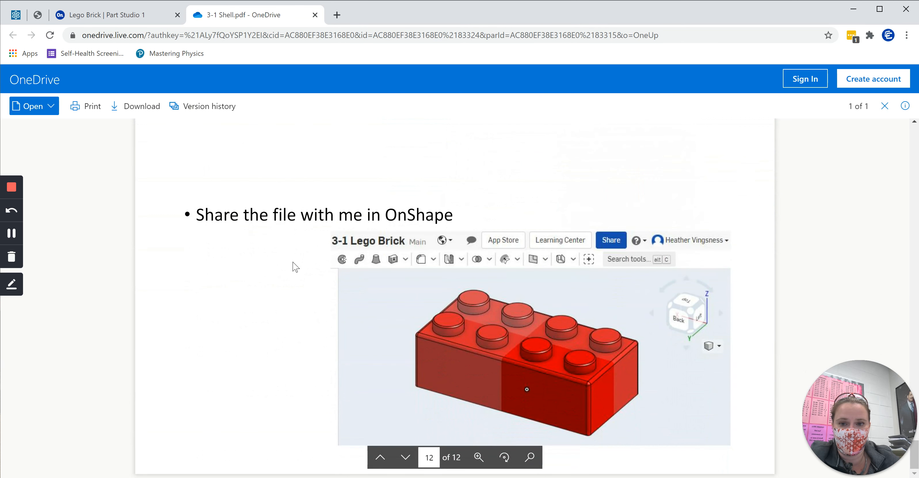
pyautogui.scroll(5, 293, 263)
pyautogui.scroll(2, 292, 259)
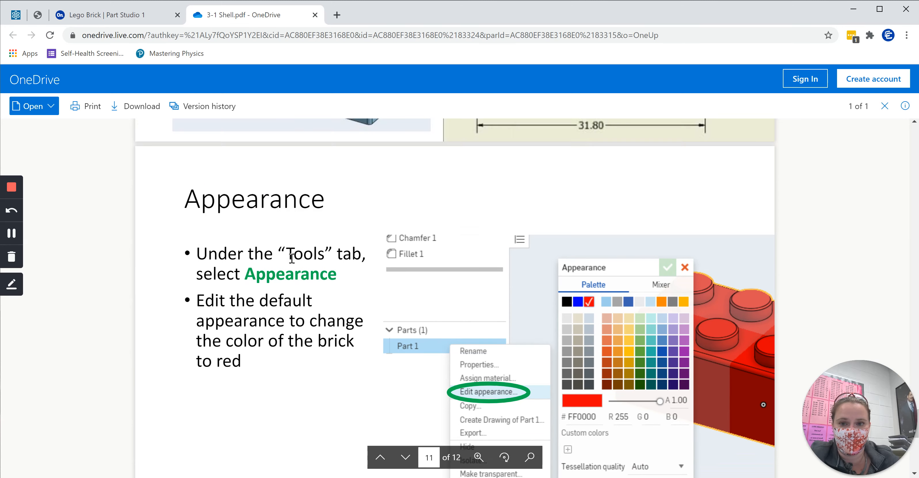
pyautogui.scroll(-4, 292, 258)
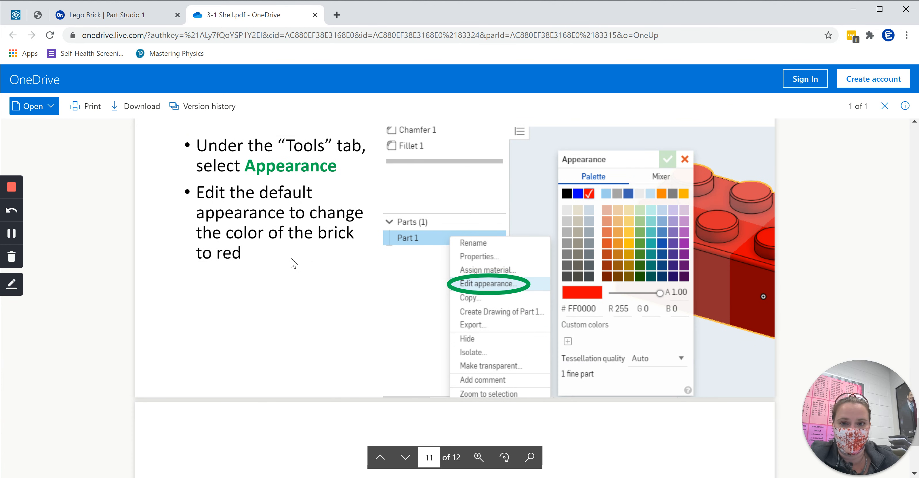
pyautogui.scroll(2, 293, 264)
# Assign the ABS material from the Onshape Material Library to the brick.
pyautogui.click(140, 22)
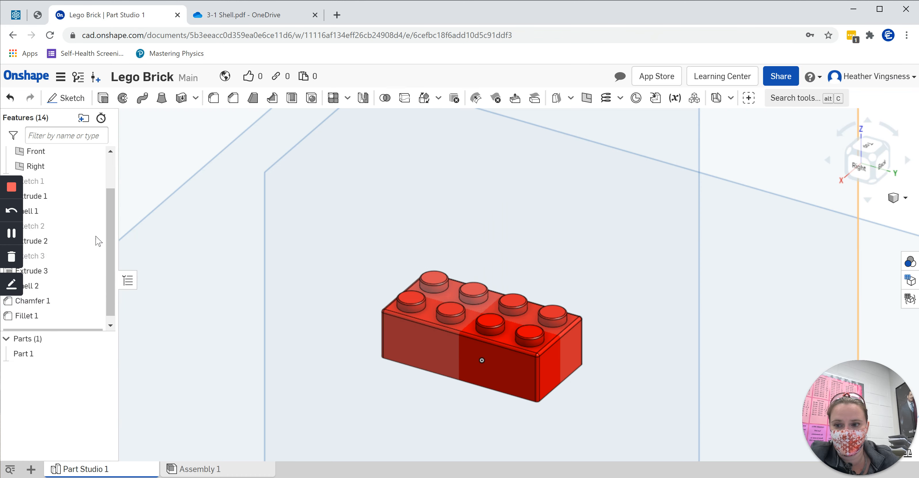
pyautogui.rightClick(54, 353)
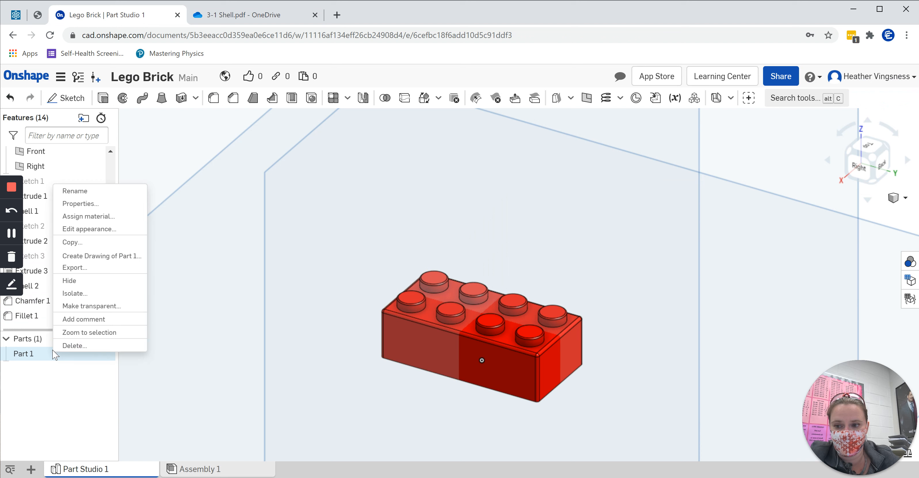
pyautogui.click(107, 217)
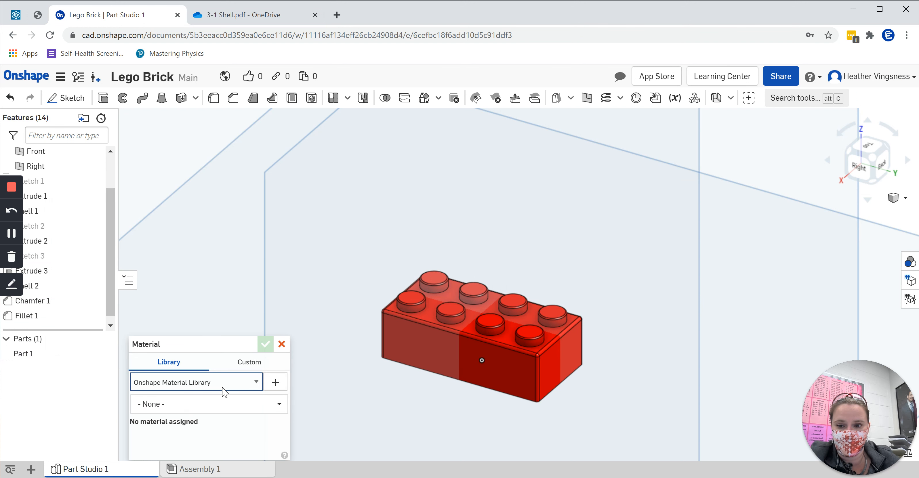
pyautogui.click(227, 387)
pyautogui.click(220, 401)
pyautogui.click(217, 411)
pyautogui.scroll(-3, 213, 359)
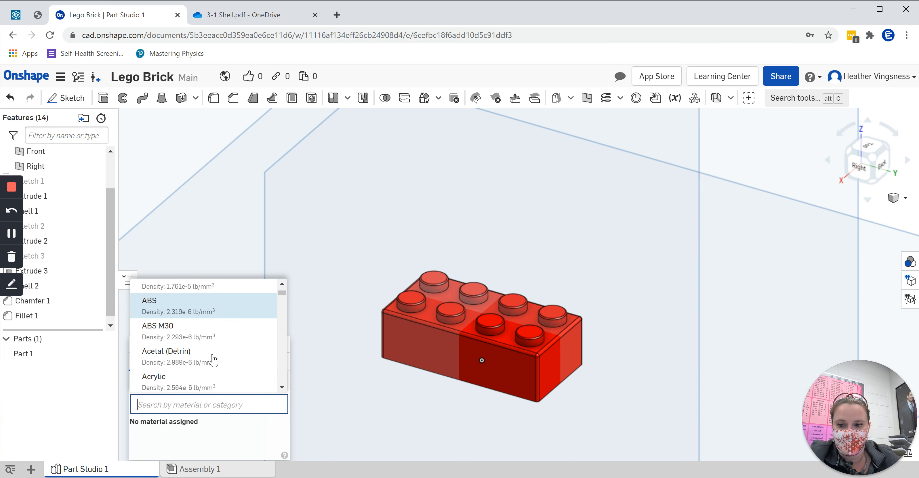
pyautogui.click(231, 306)
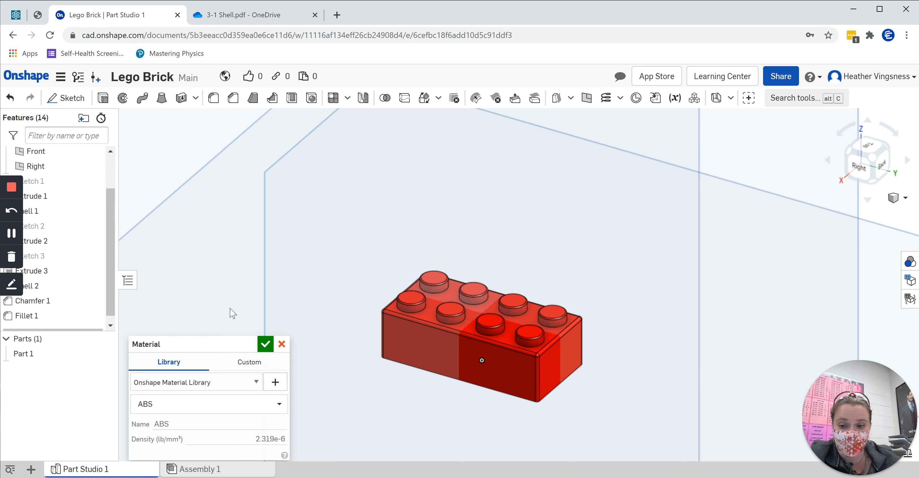
pyautogui.moveTo(201, 345); pyautogui.dragTo(204, 261)
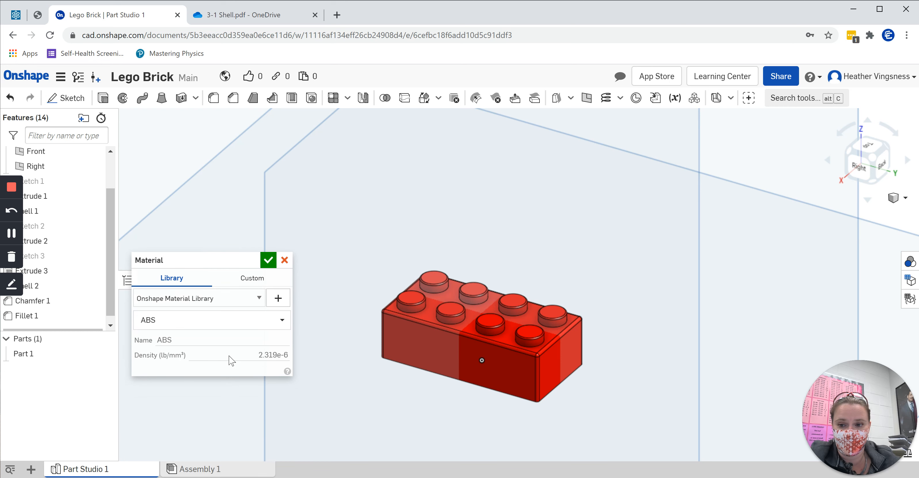
pyautogui.click(268, 261)
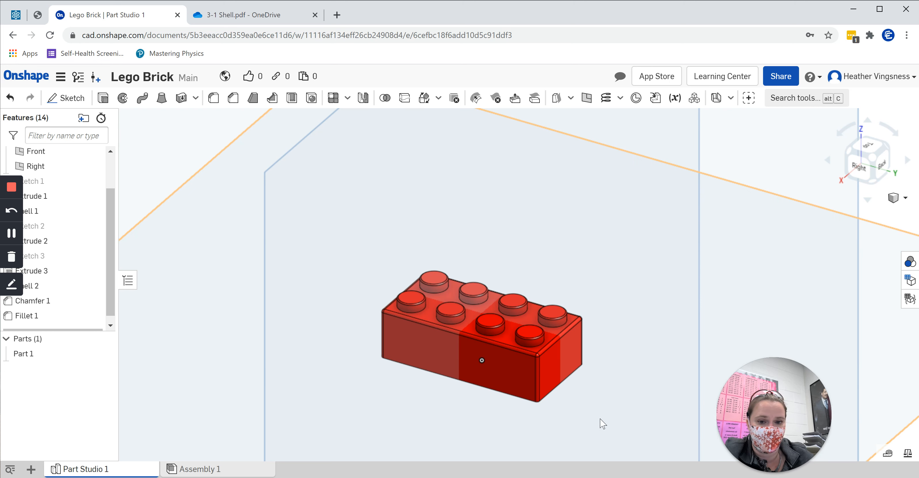
# Select the whole brick, read its exact mass in the mass properties, and close them.
pyautogui.moveTo(603, 419); pyautogui.dragTo(317, 249)
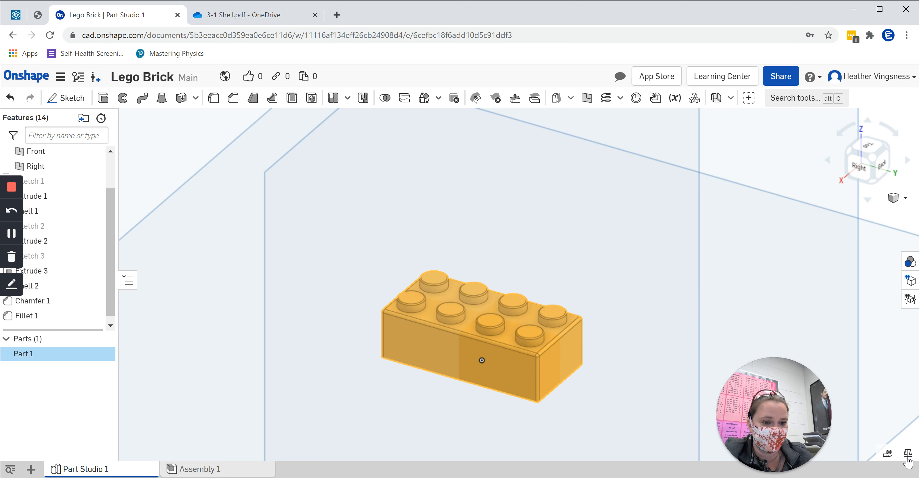
pyautogui.click(906, 460)
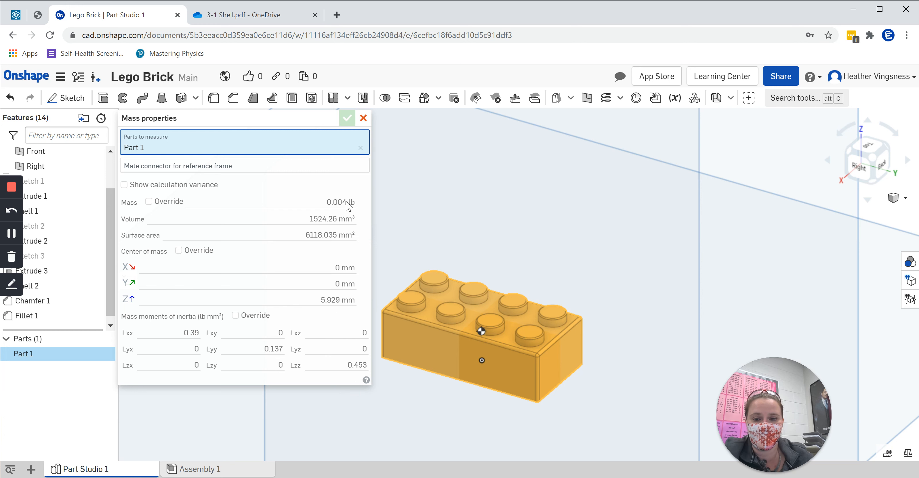
pyautogui.moveTo(351, 201)
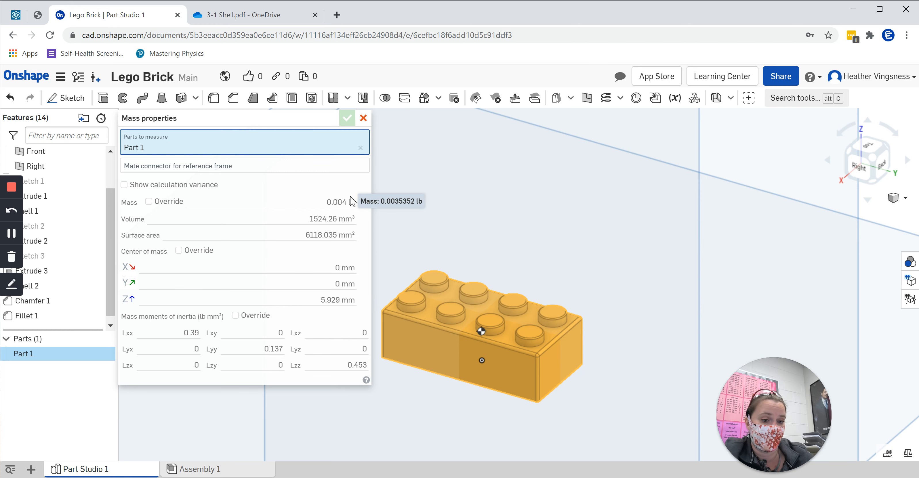
pyautogui.click(363, 119)
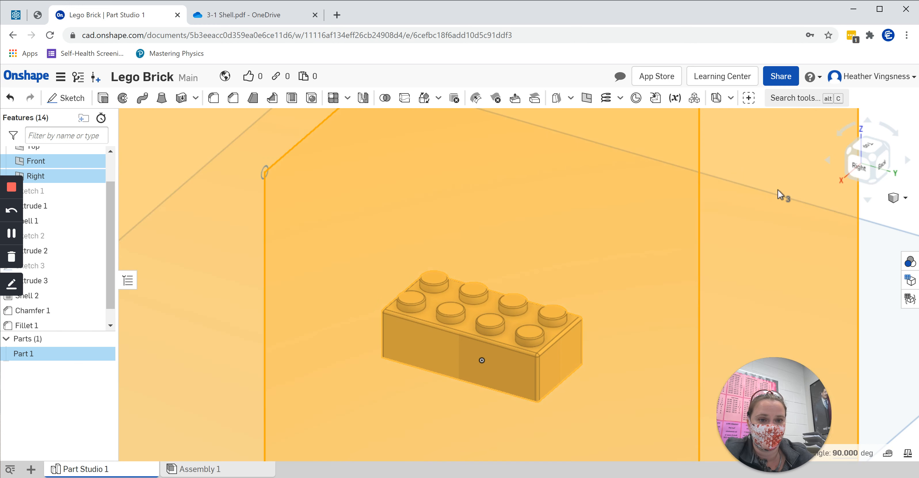
# Clear the plane and part selections, and inspect the brick's hollow underside from a lower corner view.
pyautogui.click(732, 321)
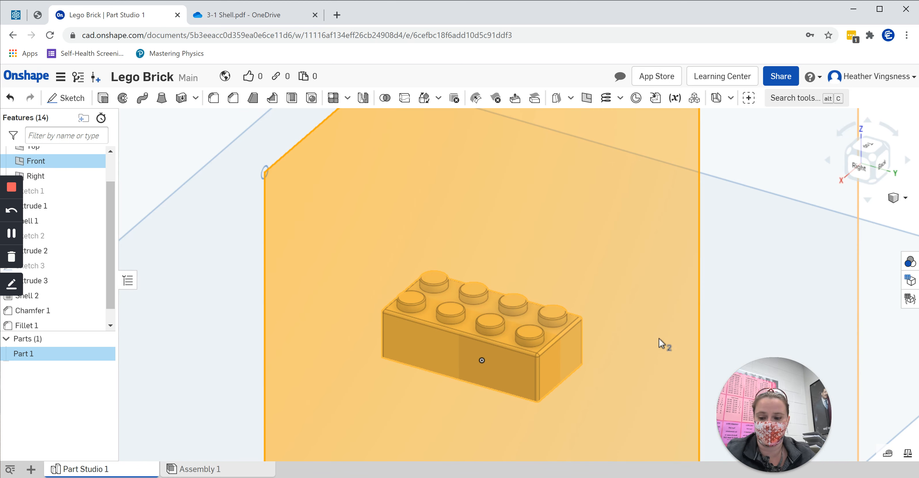
pyautogui.click(71, 165)
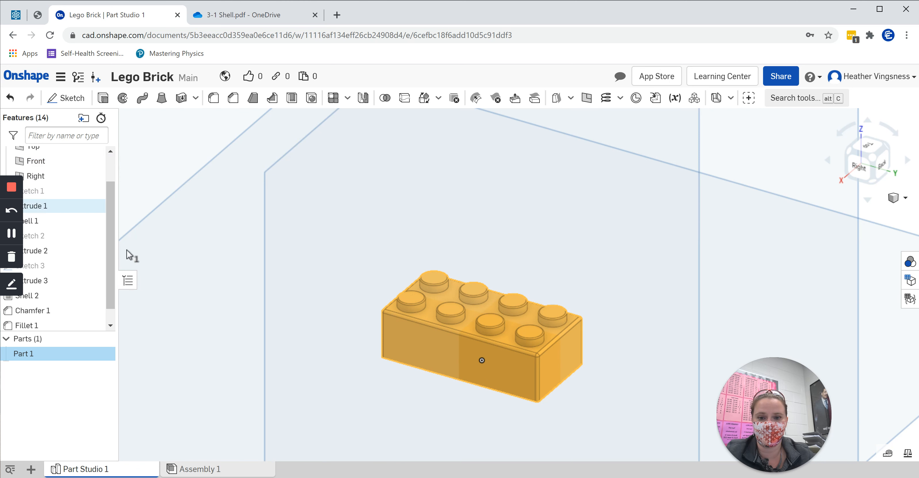
pyautogui.press('f')
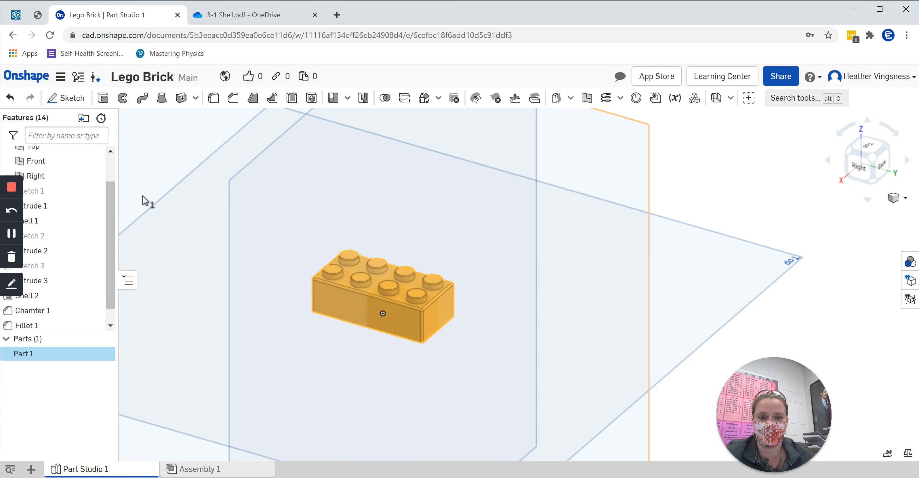
pyautogui.click(562, 190)
pyautogui.scroll(5, 690, 262)
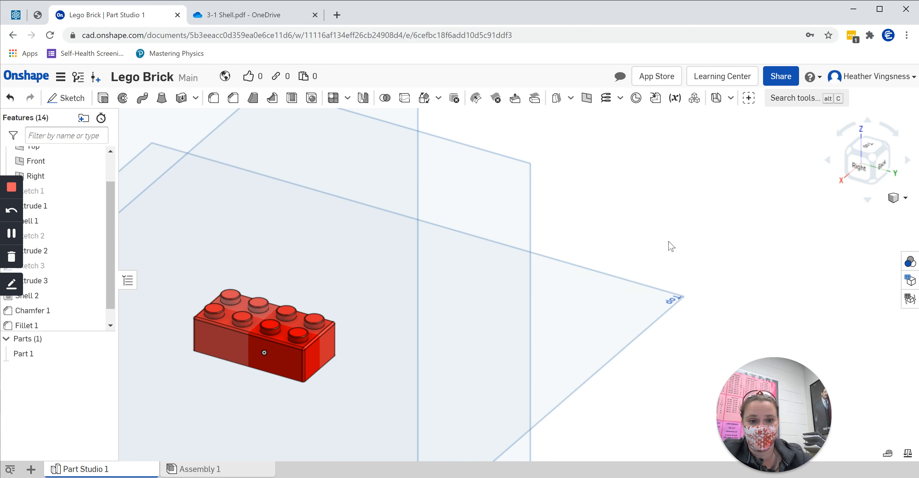
pyautogui.press('f')
pyautogui.click(842, 193)
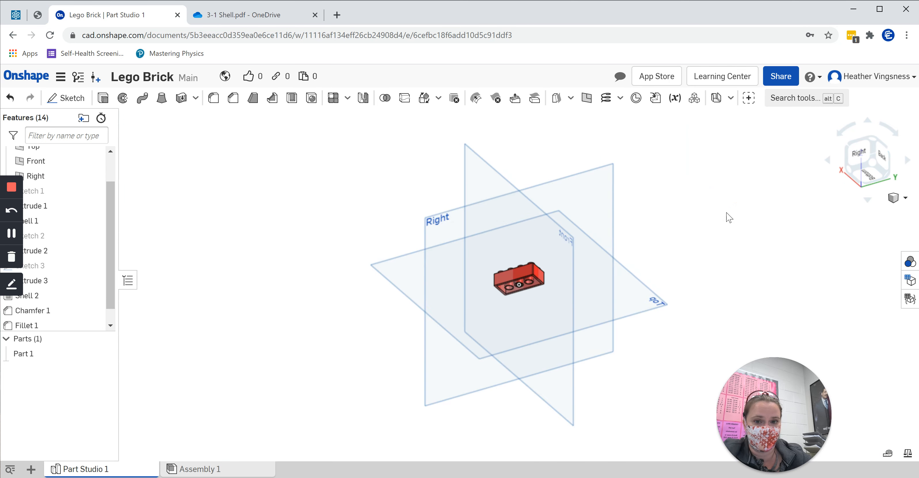
pyautogui.scroll(5, 644, 244)
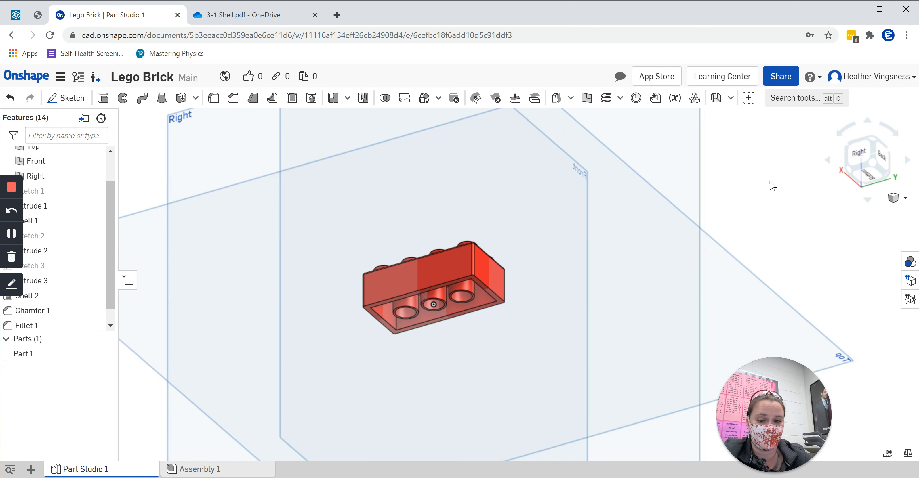